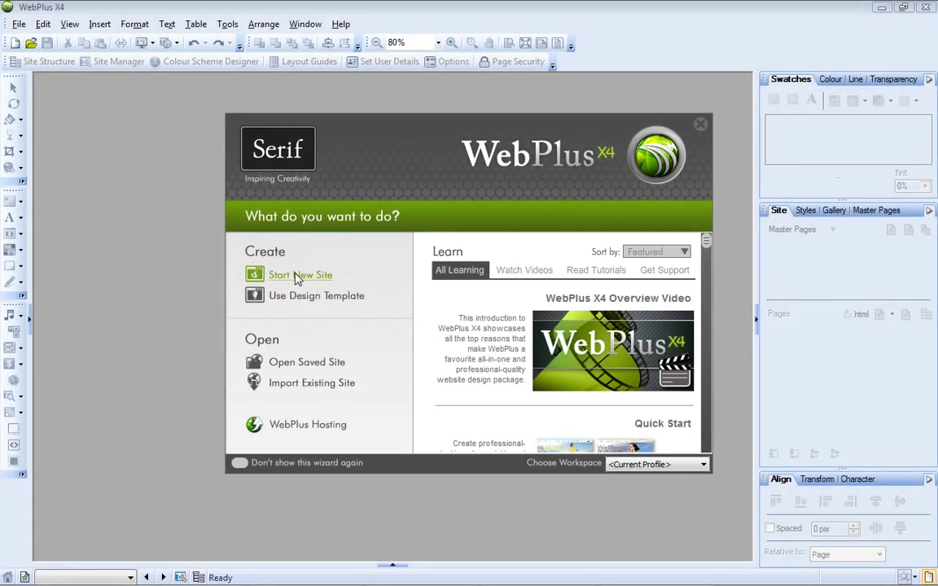
Create a blank site from the startup wizard with a single Home page (index.html).
{"action": "left_click", "coordinate": [297, 277]}
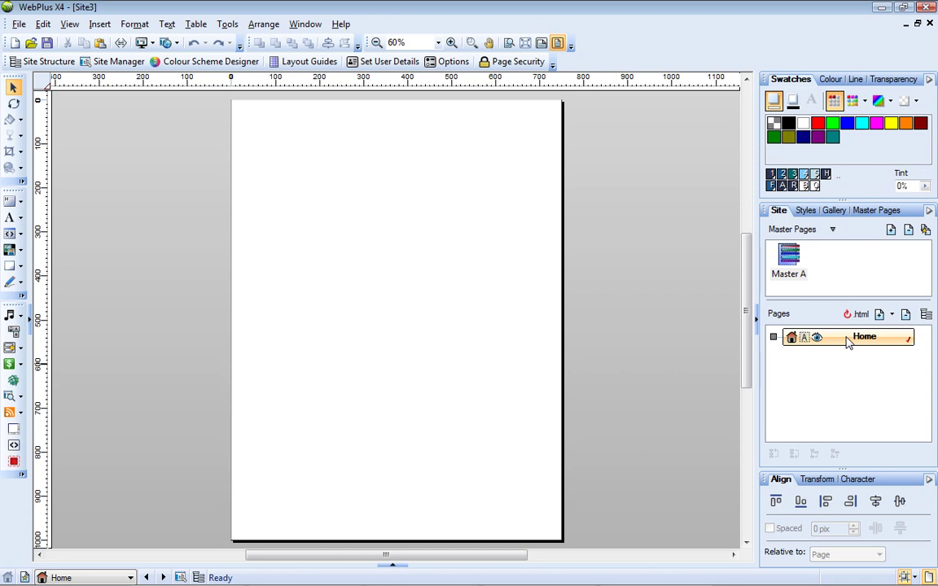
Set both Master A and the Home page height to 750 pixels in Site Manager.
{"action": "left_click", "coordinate": [114, 64]}
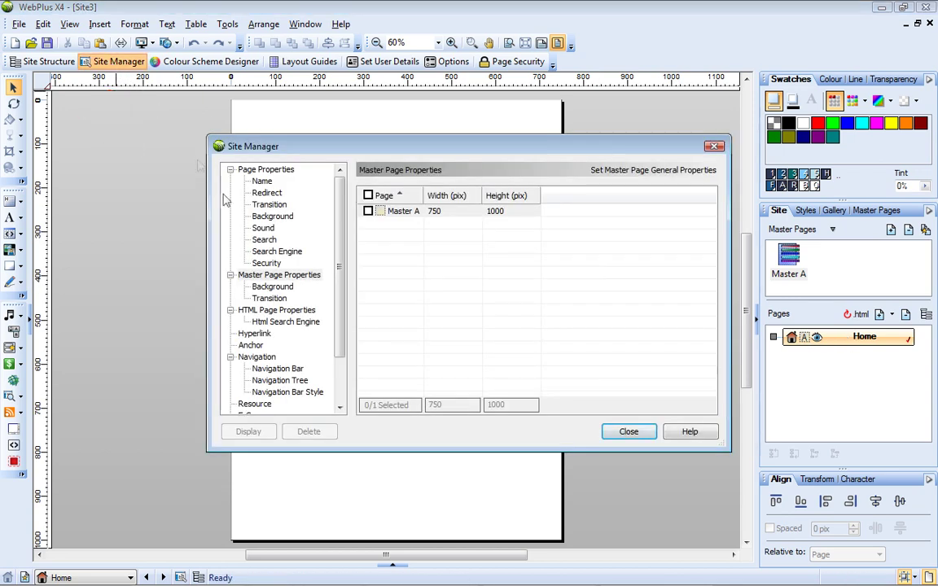
{"action": "left_click", "coordinate": [281, 276]}
{"action": "left_click", "coordinate": [511, 211]}
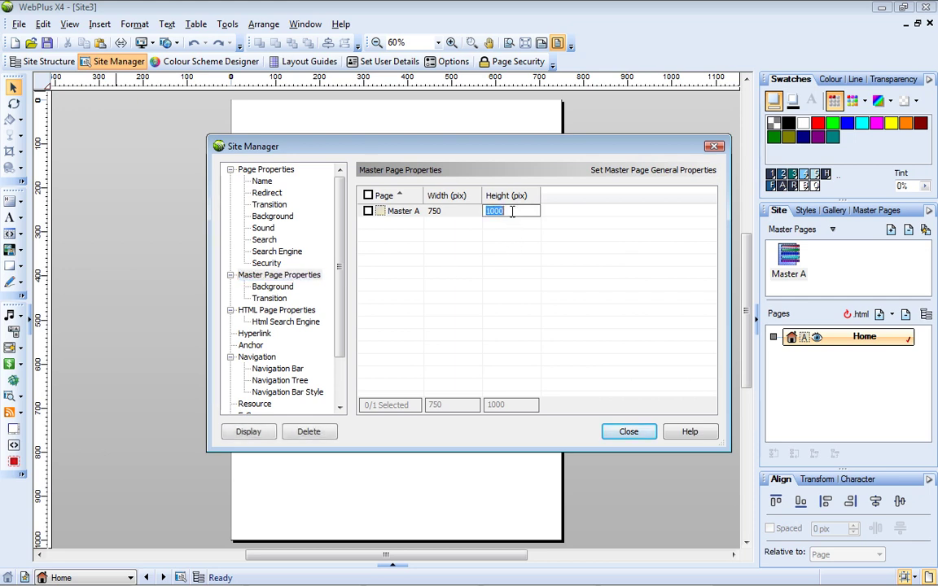
{"action": "type", "text": "750"}
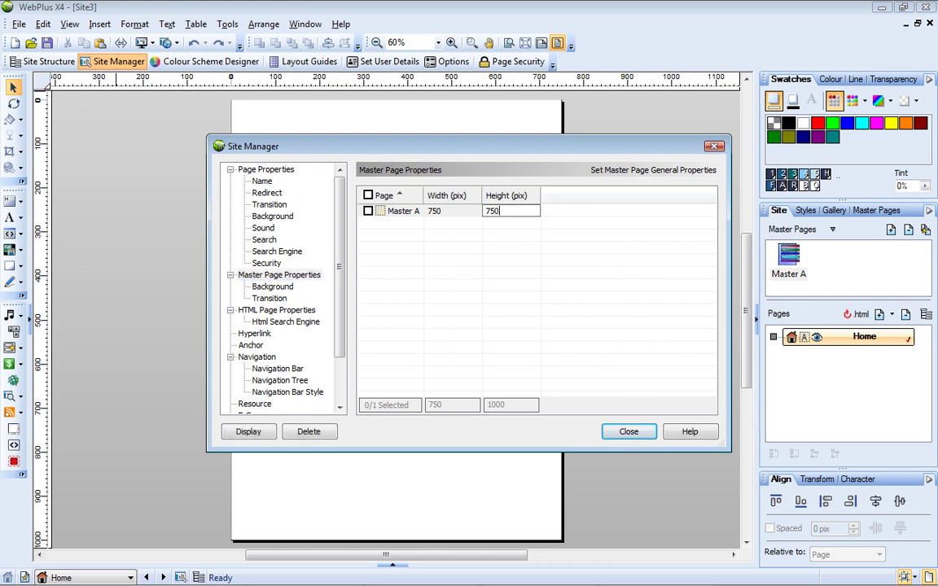
{"action": "left_click", "coordinate": [288, 174]}
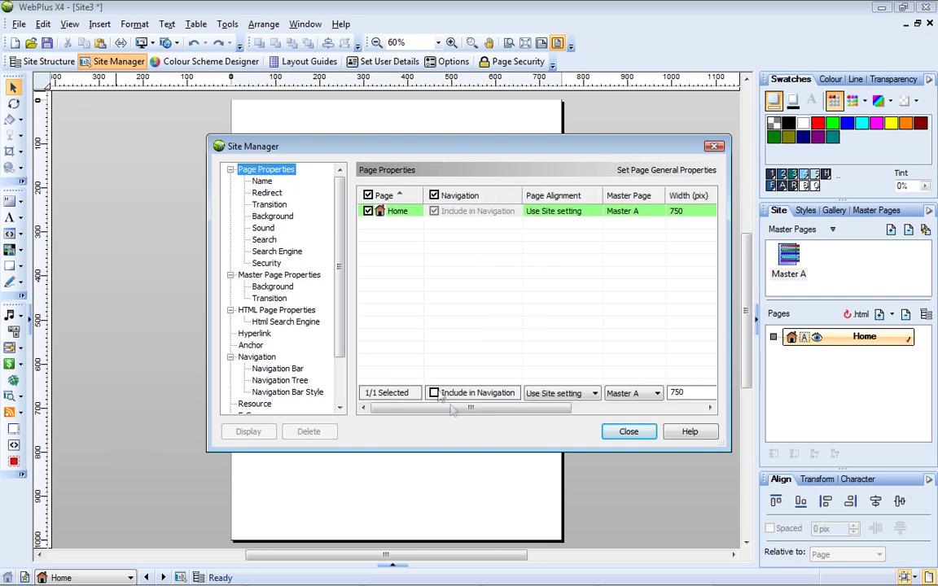
{"action": "left_click_drag", "start_coordinate": [470, 407], "coordinate": [526, 407]}
{"action": "left_click", "coordinate": [648, 212]}
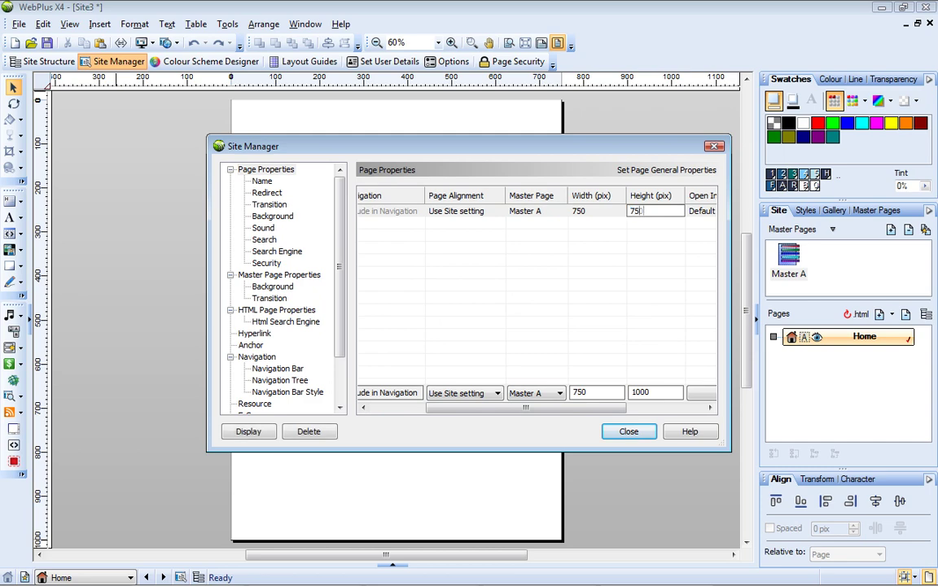
{"action": "left_click", "coordinate": [627, 431]}
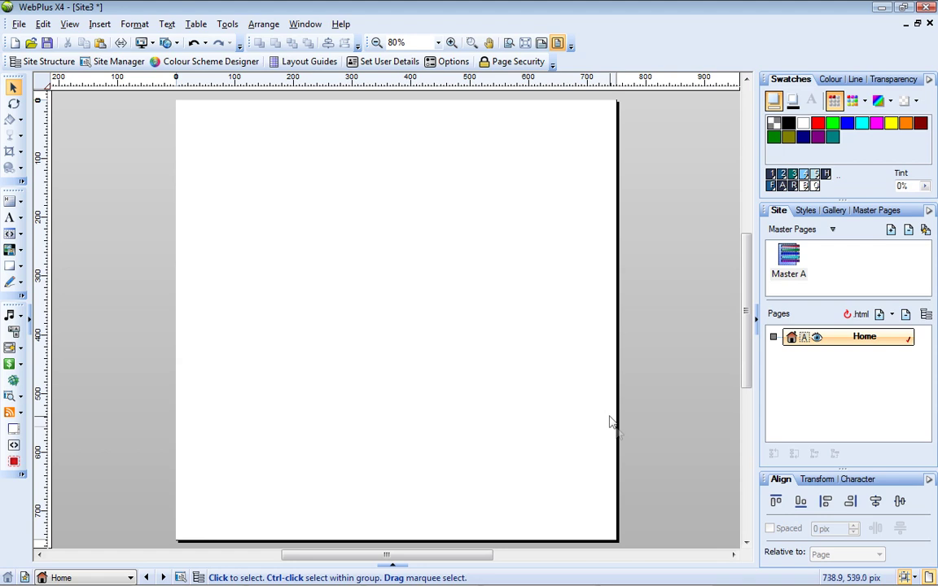
Set the site's default page height to 750 pixels in Site Properties.
{"action": "left_click", "coordinate": [17, 23]}
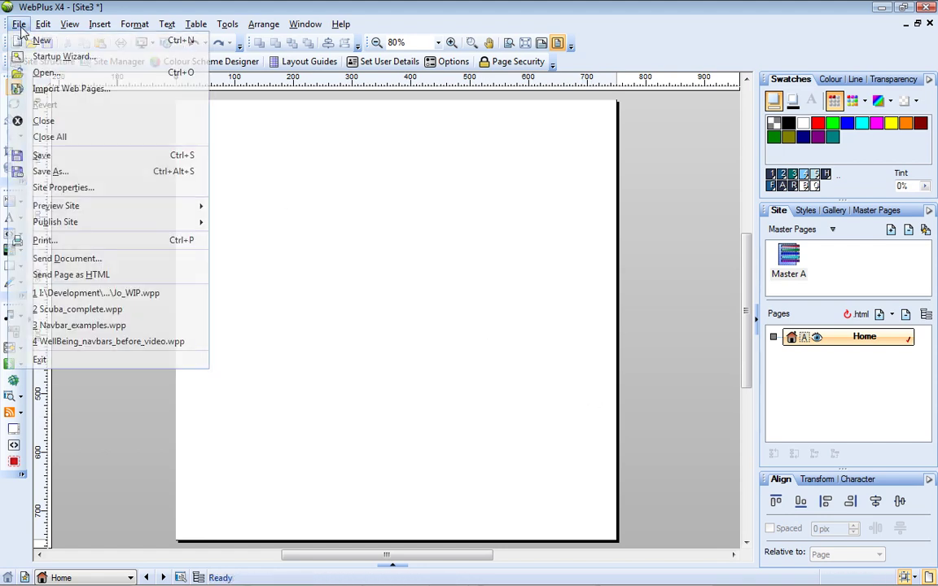
{"action": "left_click", "coordinate": [92, 189]}
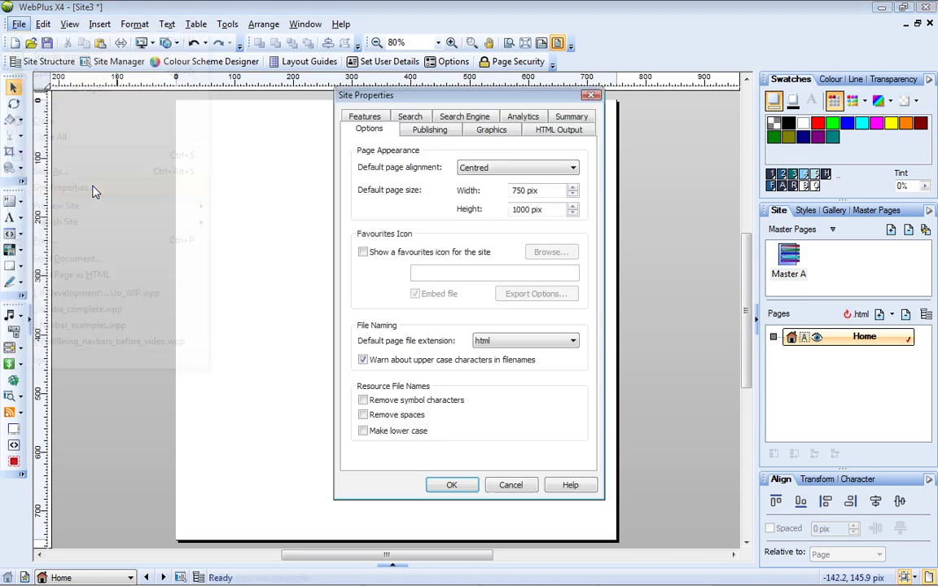
{"action": "left_click_drag", "start_coordinate": [542, 209], "coordinate": [489, 210]}
{"action": "type", "text": "750"}
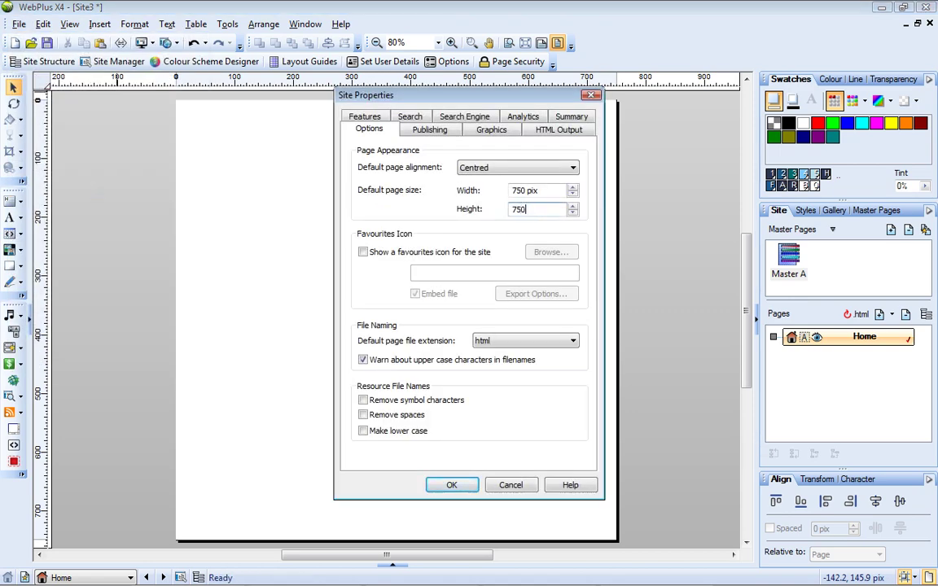
{"action": "left_click", "coordinate": [450, 486]}
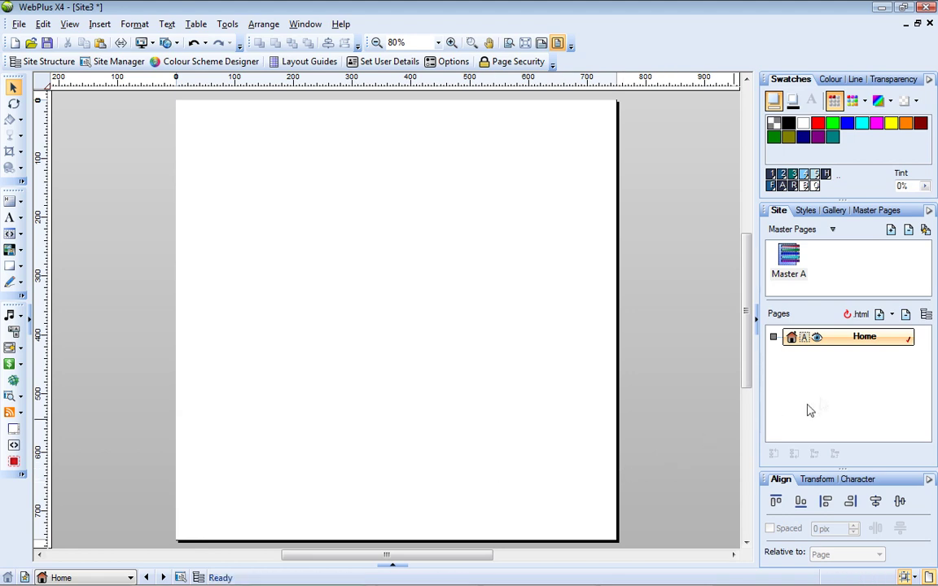
Insert a new blank page named 'About Us' after Home.
{"action": "left_click", "coordinate": [893, 315]}
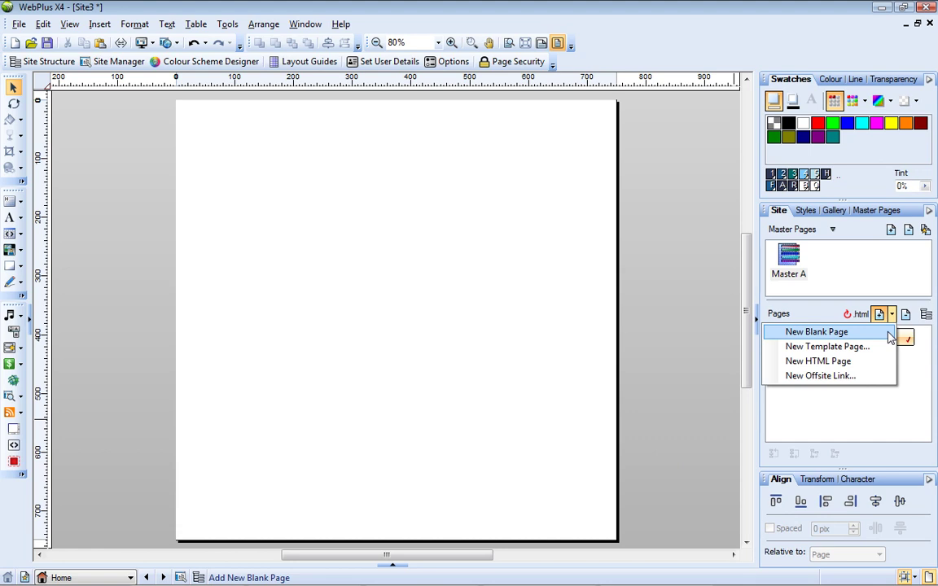
{"action": "left_click", "coordinate": [889, 333]}
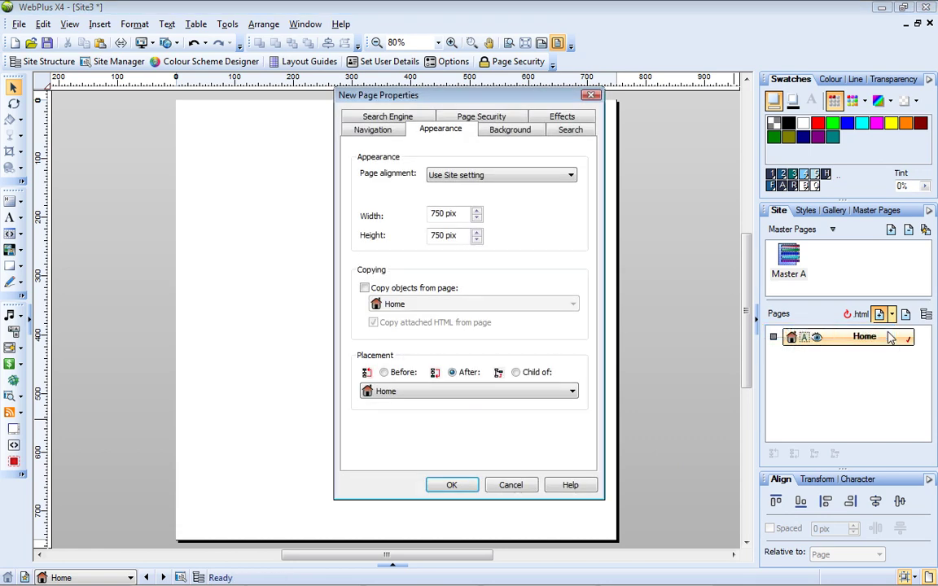
{"action": "left_click", "coordinate": [388, 132]}
{"action": "type", "text": "A"}
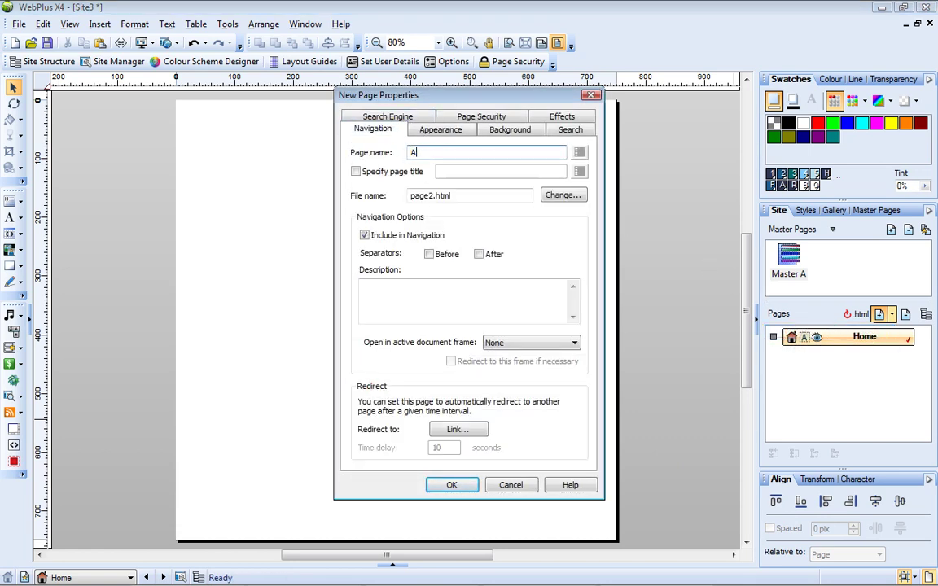
{"action": "type", "text": "bout Us"}
{"action": "left_click", "coordinate": [470, 486]}
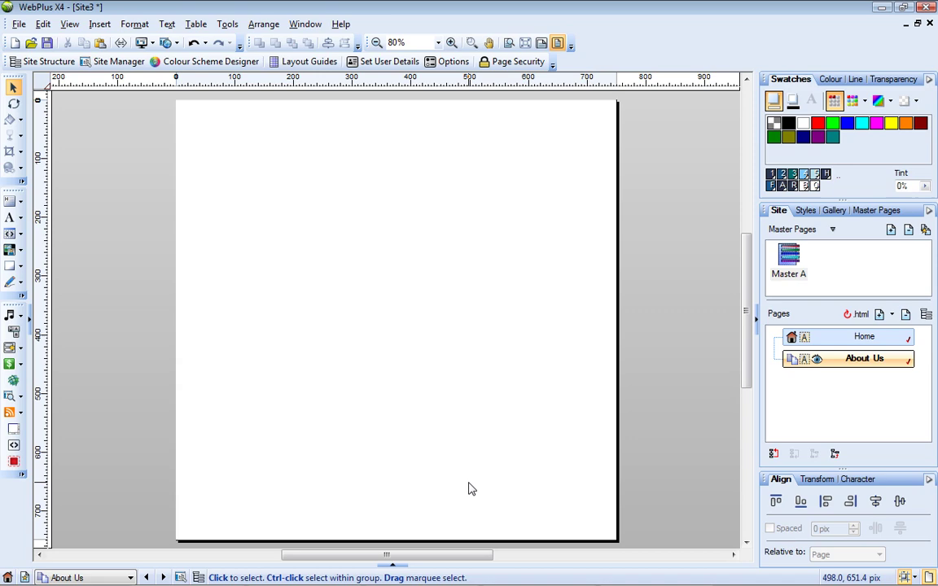
{"action": "left_click", "coordinate": [878, 316]}
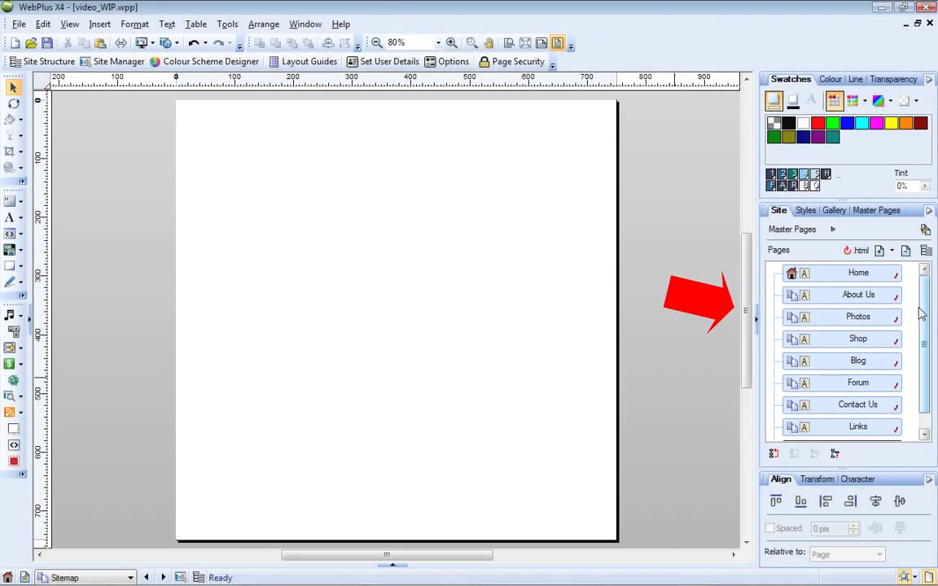
{"action": "scroll", "coordinate": [927, 306], "scroll_direction": "down", "scroll_amount": 1}
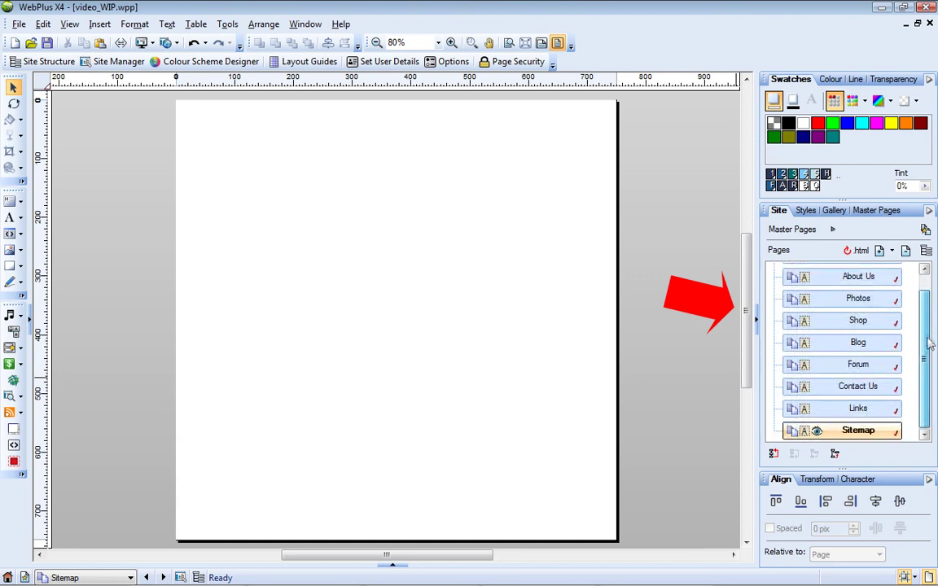
{"action": "scroll", "coordinate": [928, 293], "scroll_direction": "up", "scroll_amount": 1}
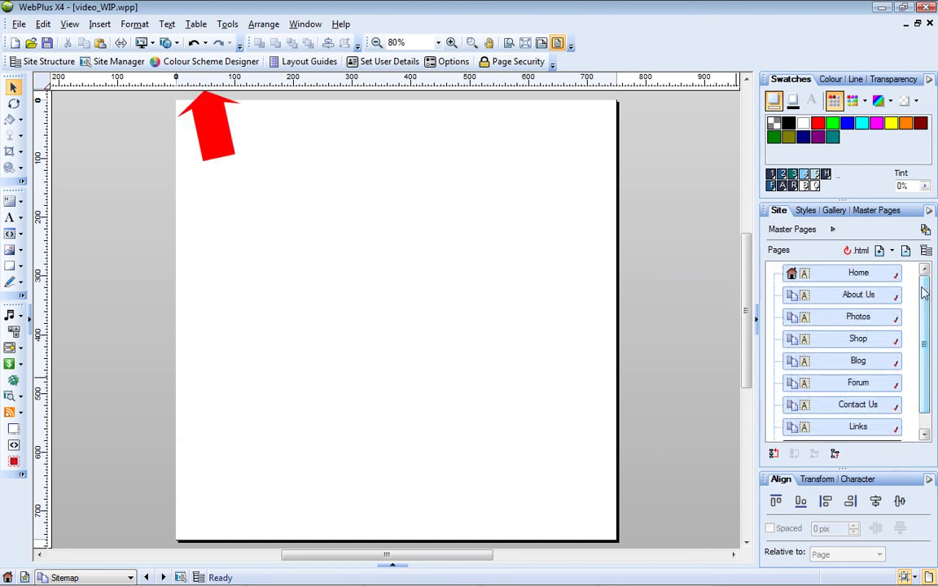
Apply the Atlantis colour scheme and make Scheme Colour 5 white.
{"action": "left_click", "coordinate": [236, 63]}
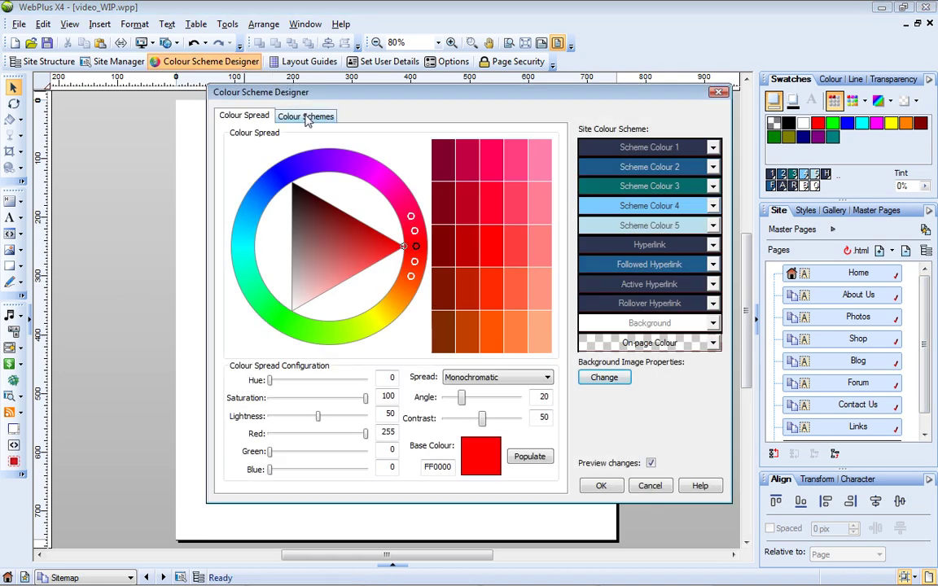
{"action": "left_click", "coordinate": [306, 118]}
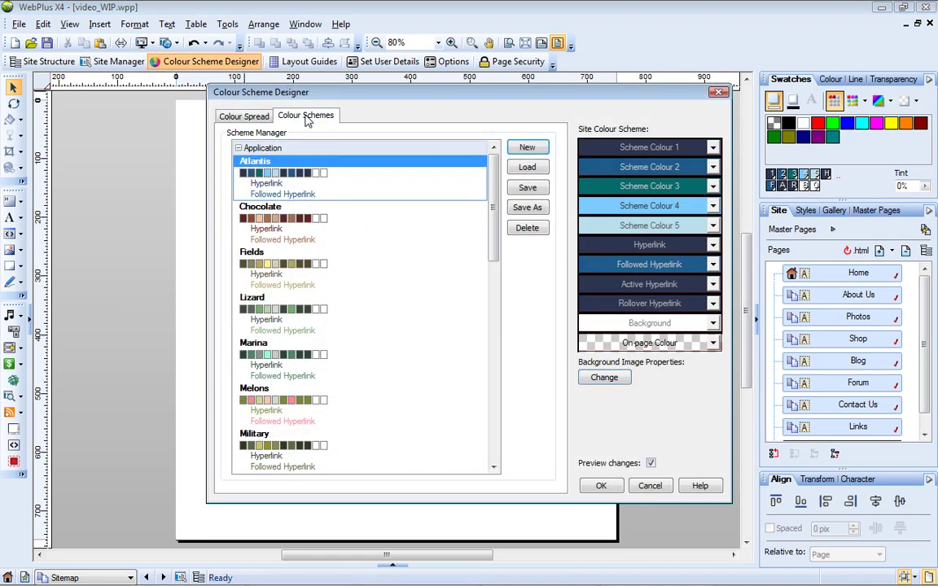
{"action": "left_click", "coordinate": [711, 227]}
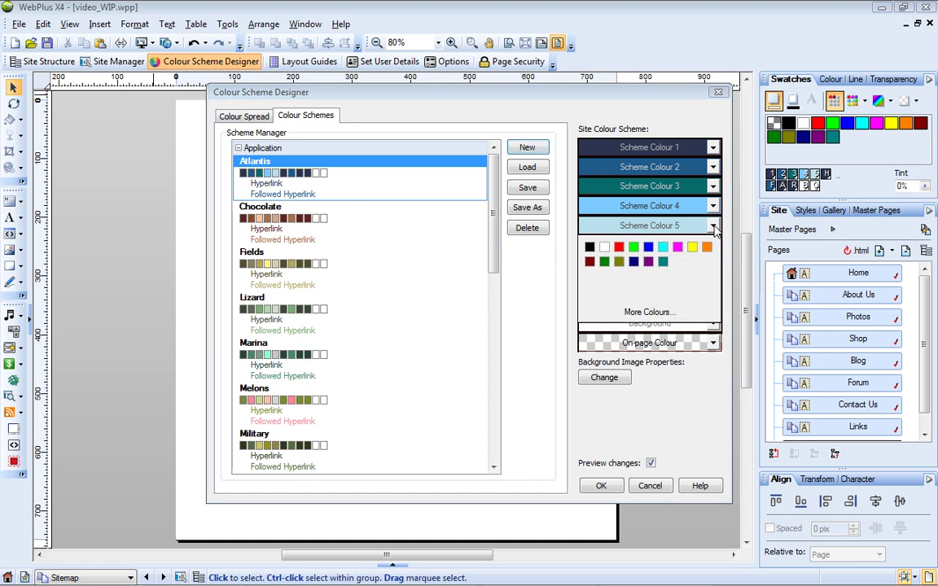
{"action": "left_click", "coordinate": [604, 247]}
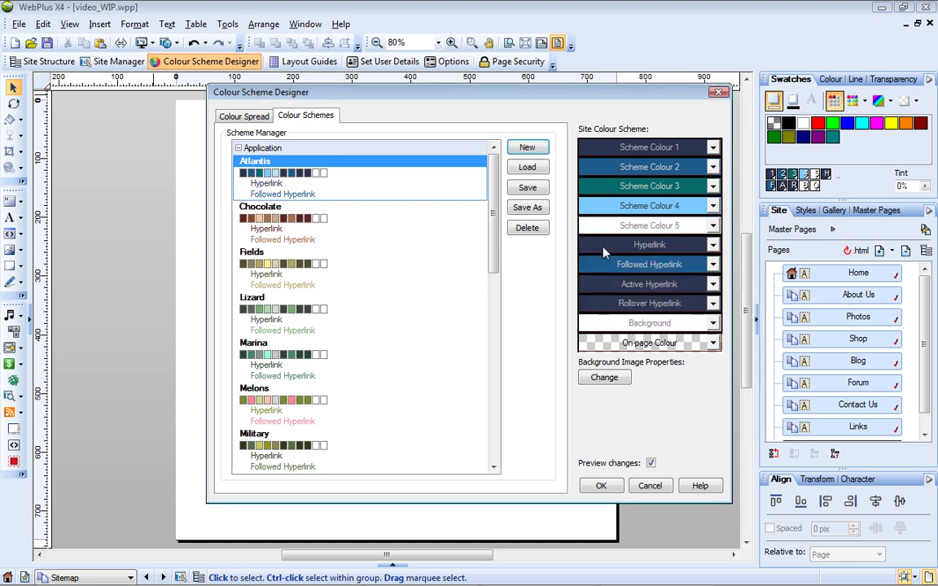
Set hyperlink, followed, active and rollover colours to orange and open the Background colour list.
{"action": "left_click", "coordinate": [713, 244]}
{"action": "left_click", "coordinate": [706, 266]}
{"action": "left_click", "coordinate": [712, 264]}
{"action": "left_click", "coordinate": [707, 286]}
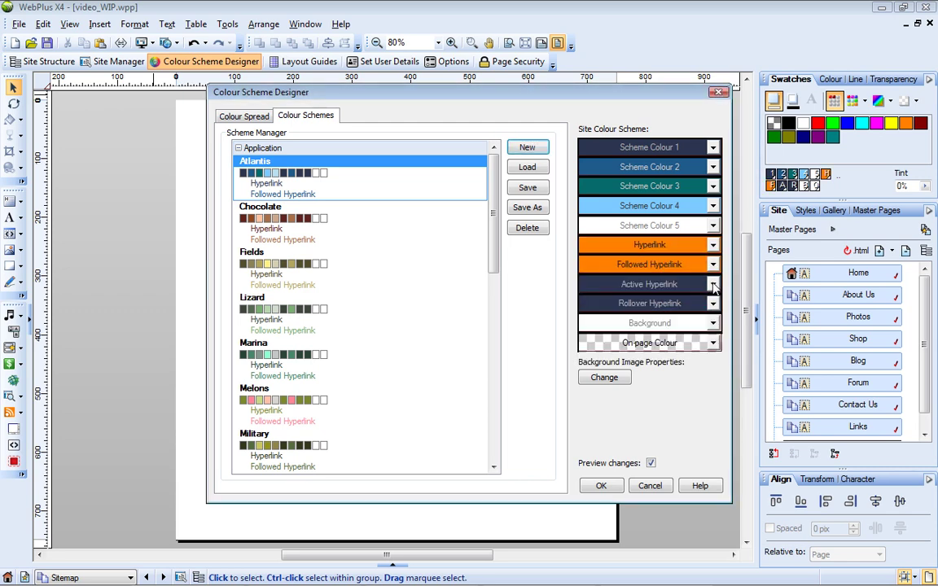
{"action": "left_click", "coordinate": [712, 284]}
{"action": "left_click", "coordinate": [706, 306]}
{"action": "left_click", "coordinate": [713, 302]}
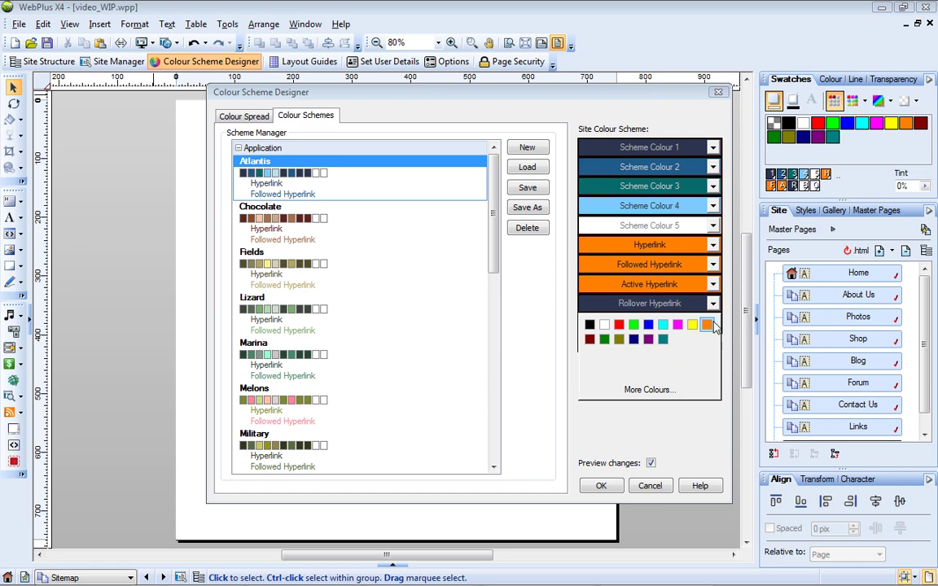
{"action": "left_click", "coordinate": [706, 325]}
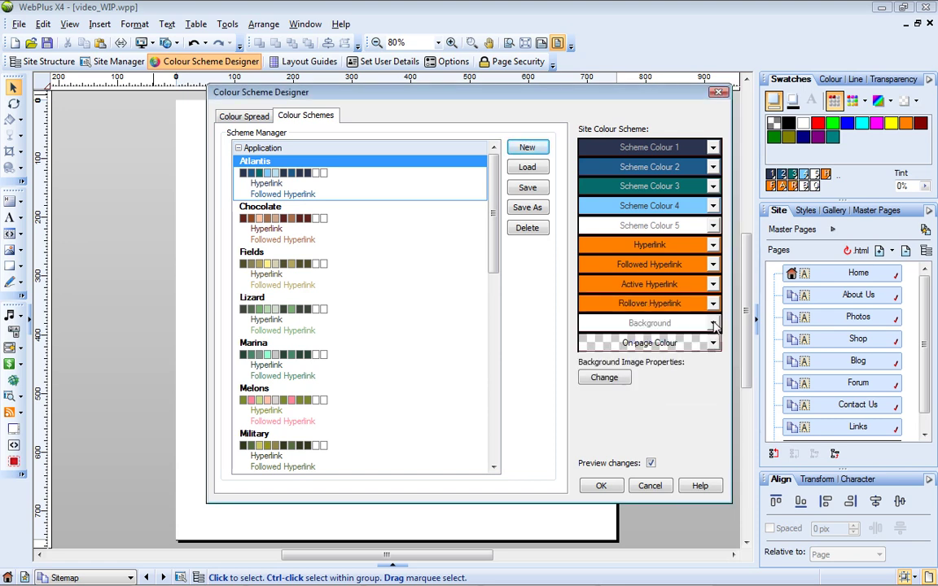
{"action": "left_click", "coordinate": [712, 323]}
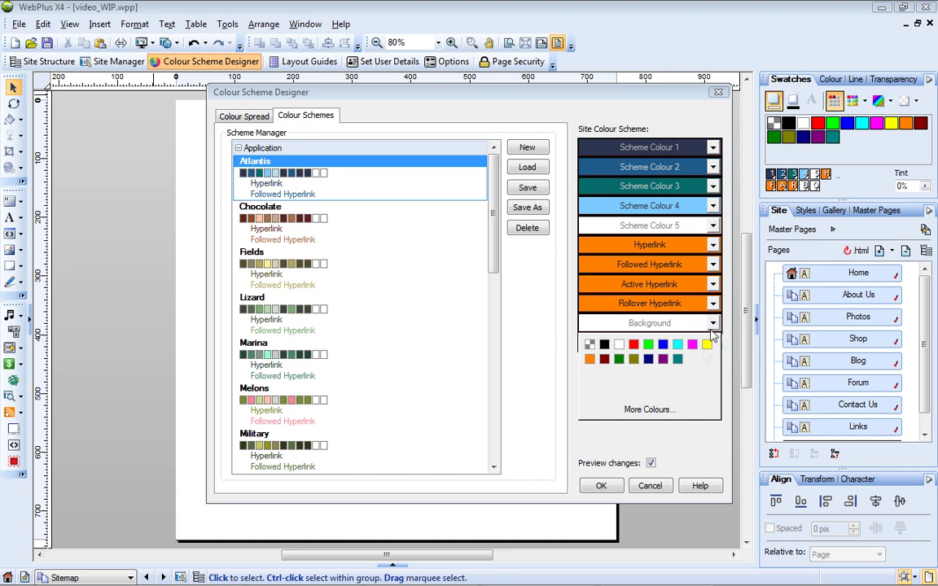
Make the scheme background dark navy blue (R7 G26 B74, 071A4A).
{"action": "left_click", "coordinate": [649, 409]}
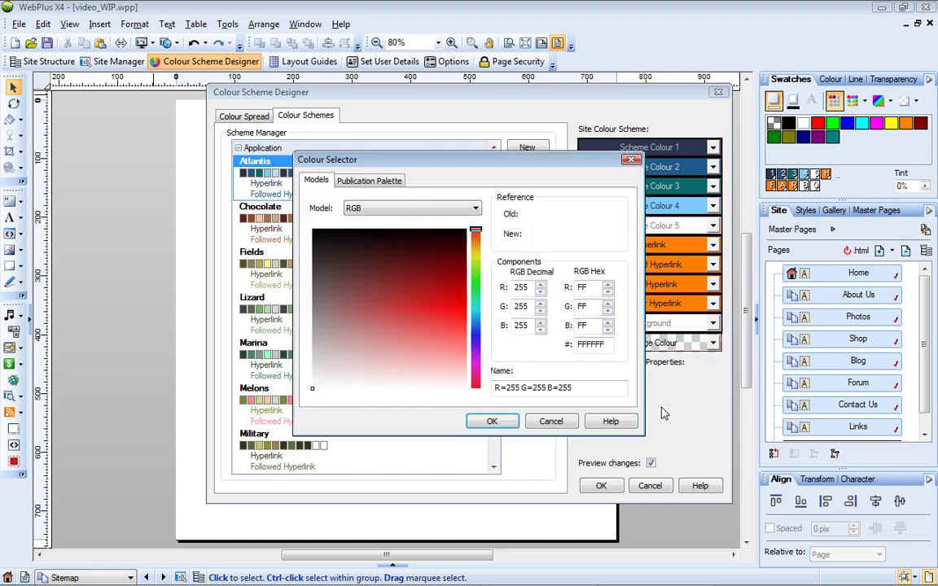
{"action": "left_click_drag", "start_coordinate": [476, 358], "coordinate": [476, 328]}
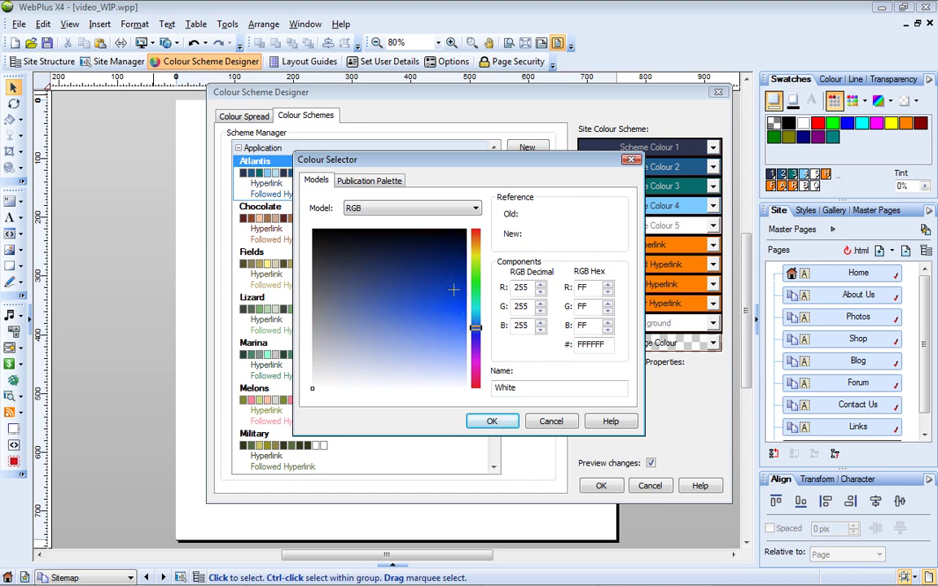
{"action": "left_click", "coordinate": [437, 254]}
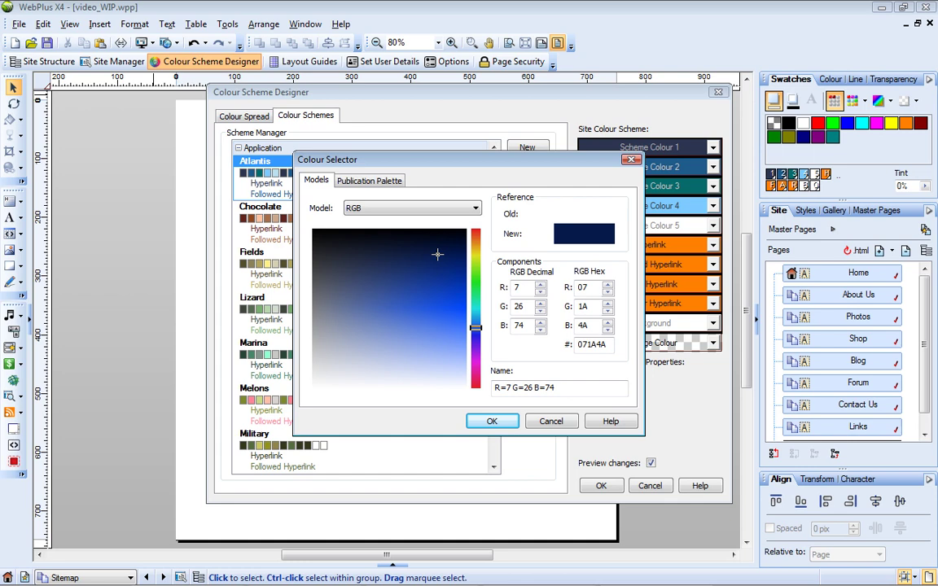
{"action": "left_click", "coordinate": [491, 421]}
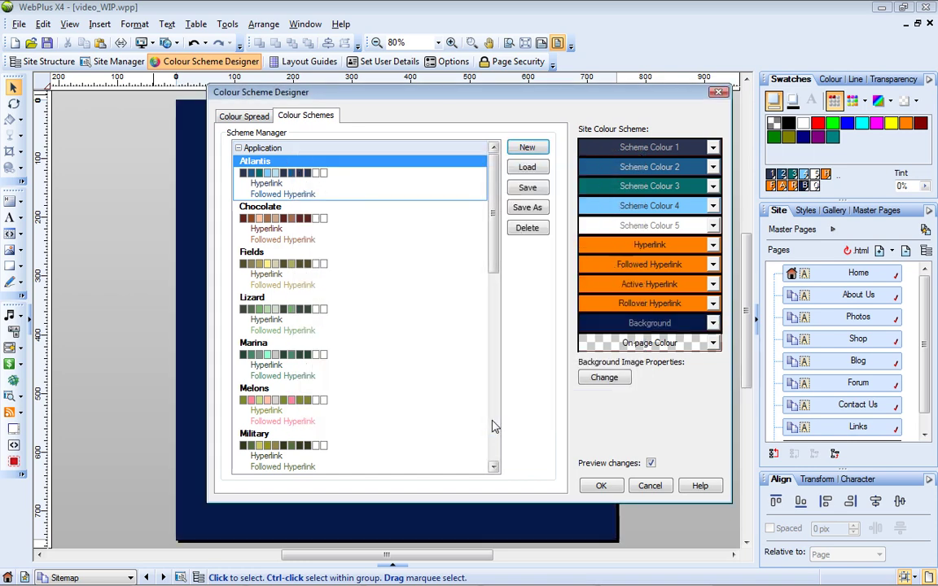
Save the scheme as 'deep blue', apply it to the site, and open Master A.
{"action": "left_click", "coordinate": [527, 207]}
{"action": "type", "text": "deep blue"}
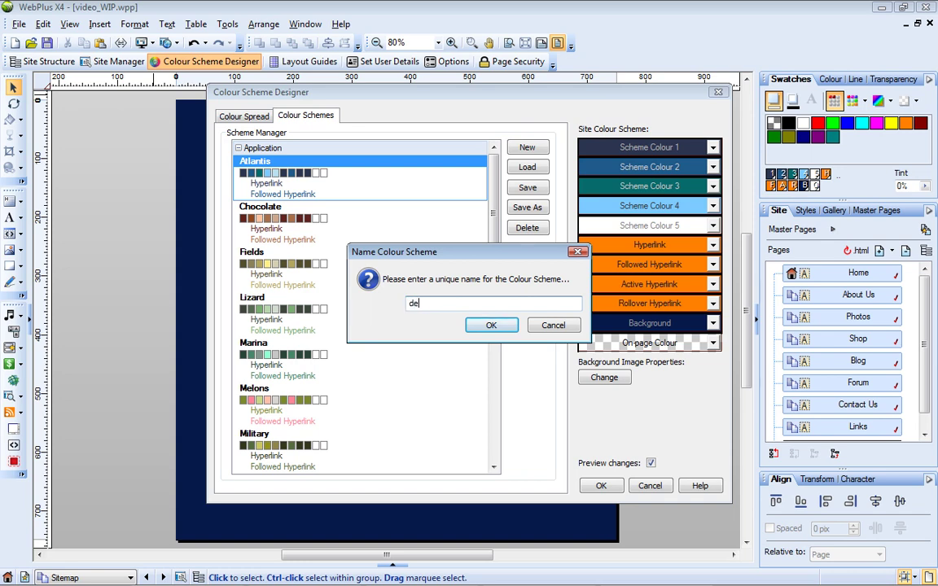
{"action": "left_click", "coordinate": [489, 326]}
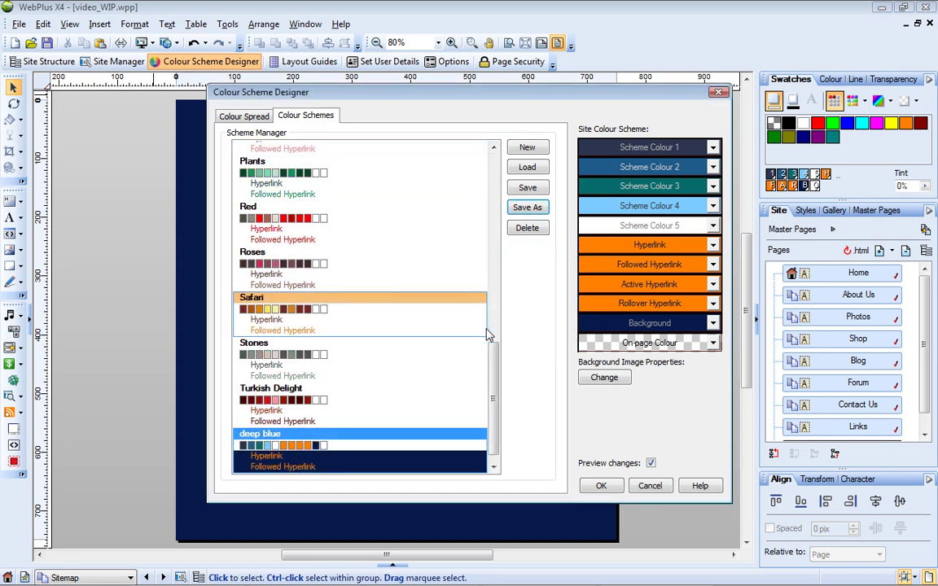
{"action": "left_click", "coordinate": [601, 486]}
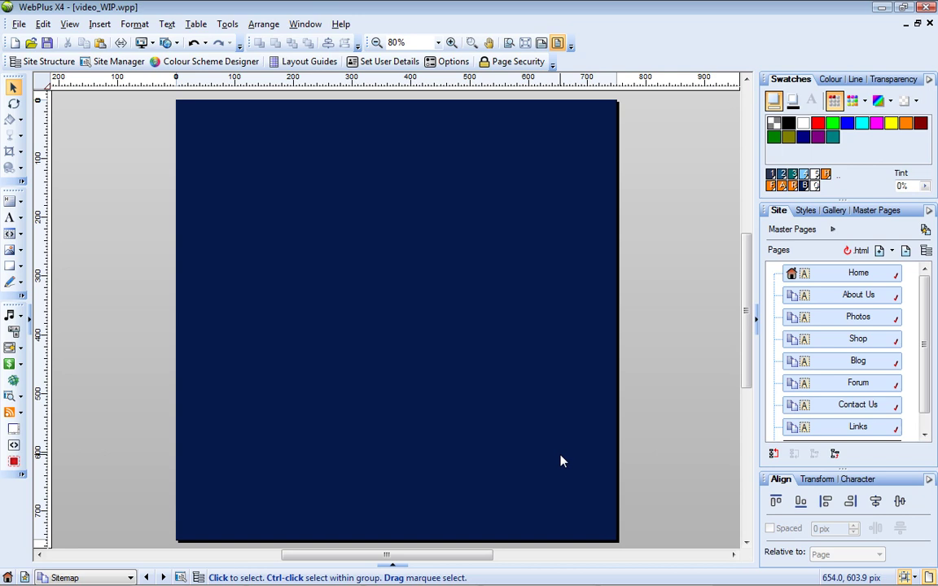
{"action": "left_click", "coordinate": [832, 229]}
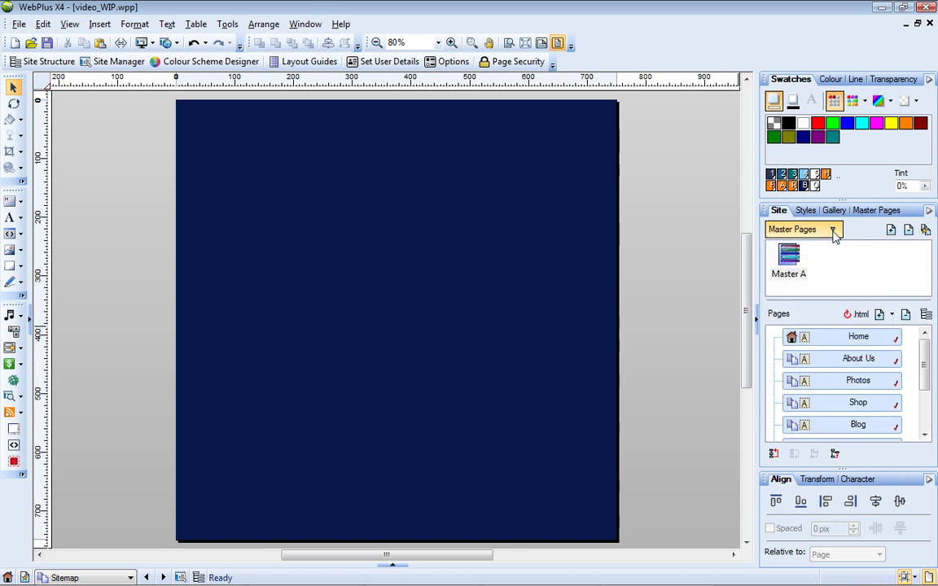
{"action": "double_click", "coordinate": [788, 257]}
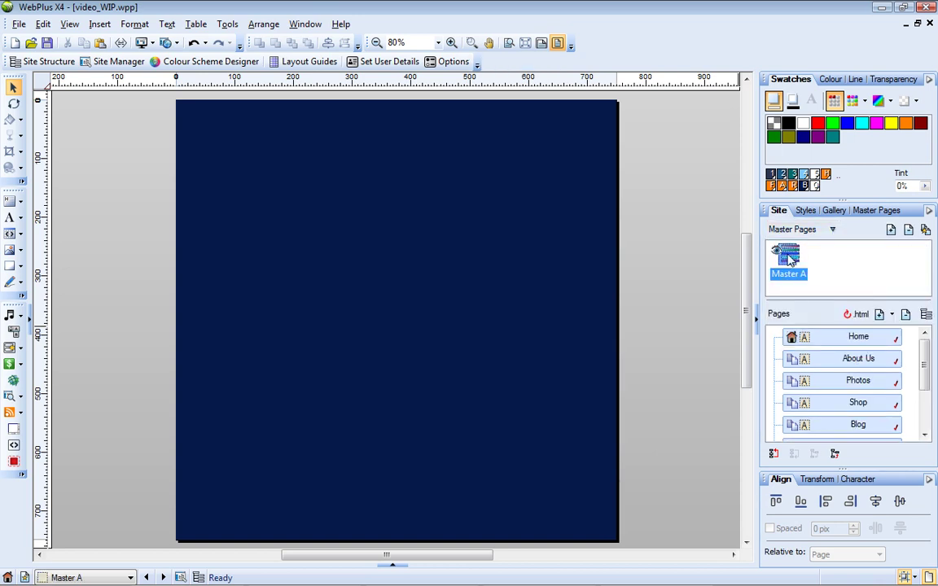
Draw a picture frame across the top of Master A and fill it with ocean.jpg.
{"action": "left_click", "coordinate": [20, 251]}
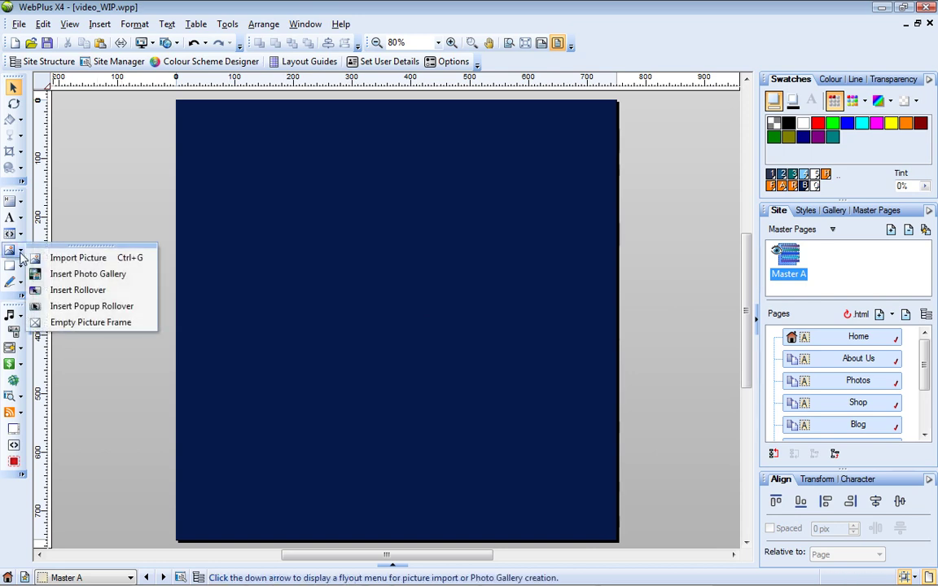
{"action": "left_click", "coordinate": [63, 323]}
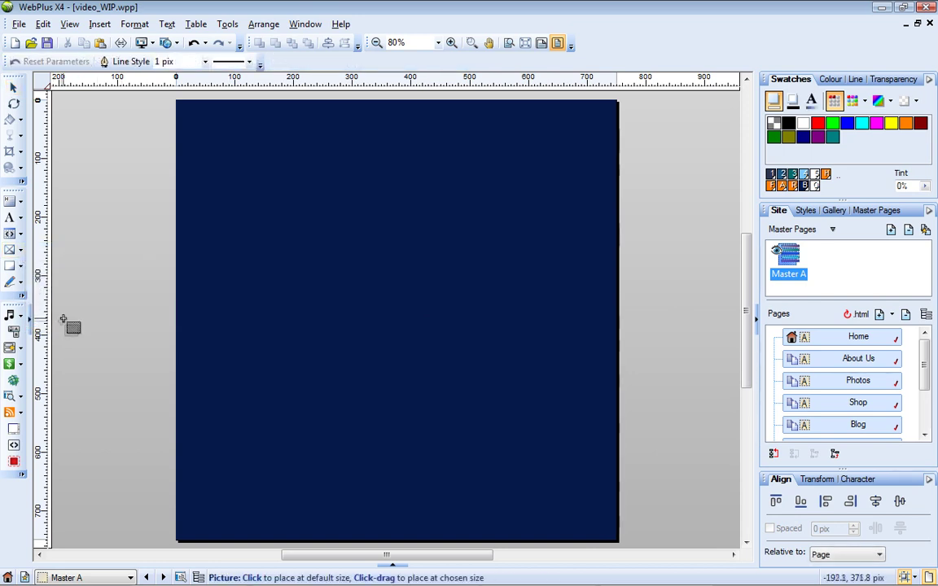
{"action": "left_click_drag", "start_coordinate": [176, 100], "coordinate": [621, 225]}
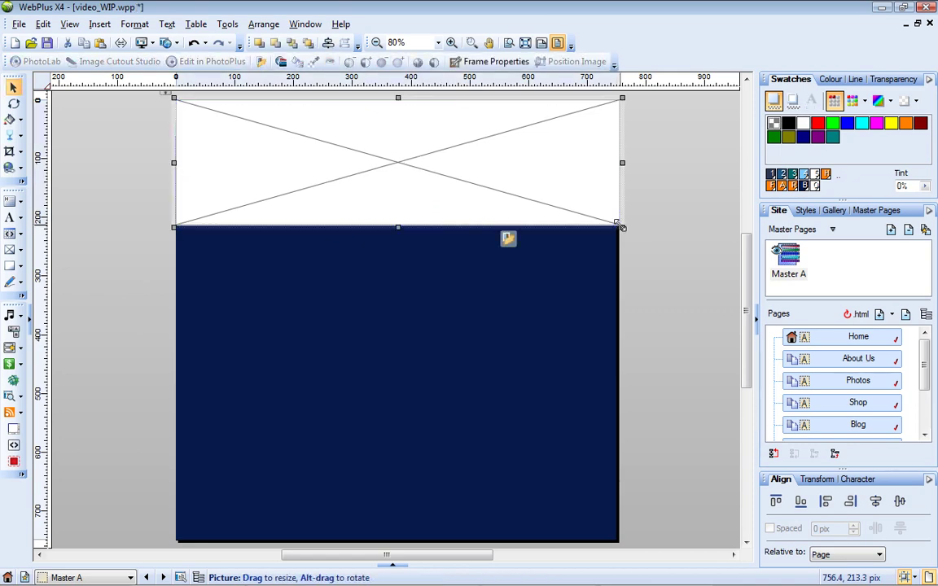
{"action": "left_click", "coordinate": [391, 564]}
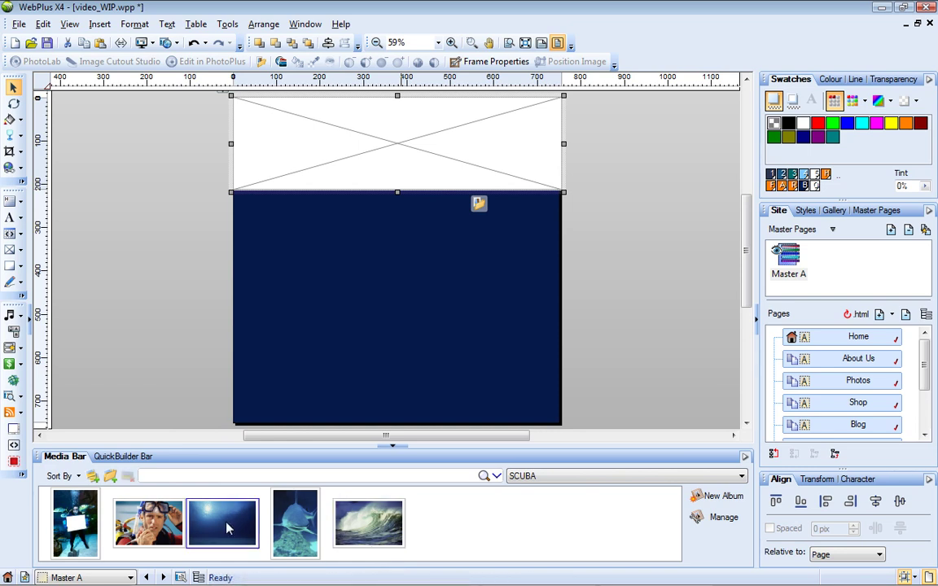
{"action": "left_click_drag", "start_coordinate": [227, 529], "coordinate": [380, 136]}
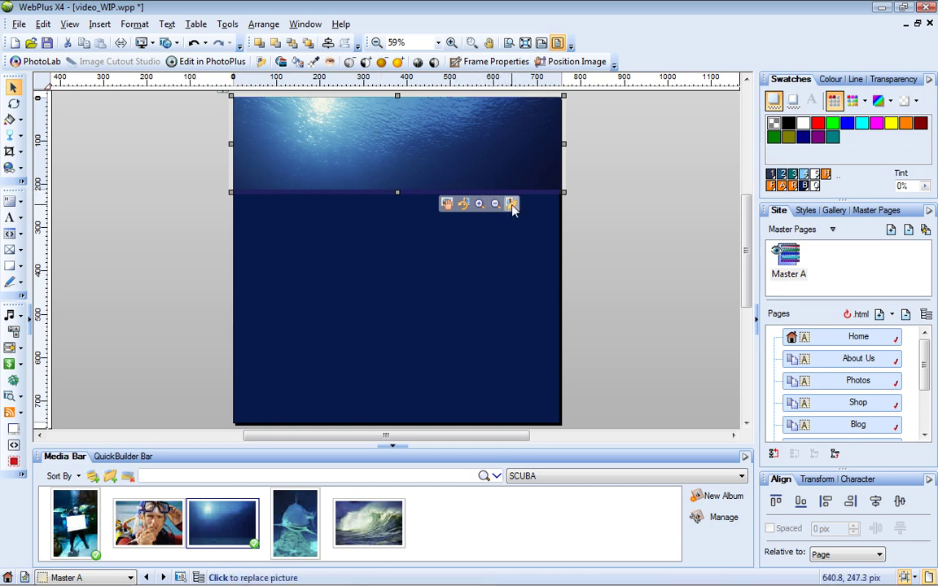
{"action": "left_click", "coordinate": [659, 253]}
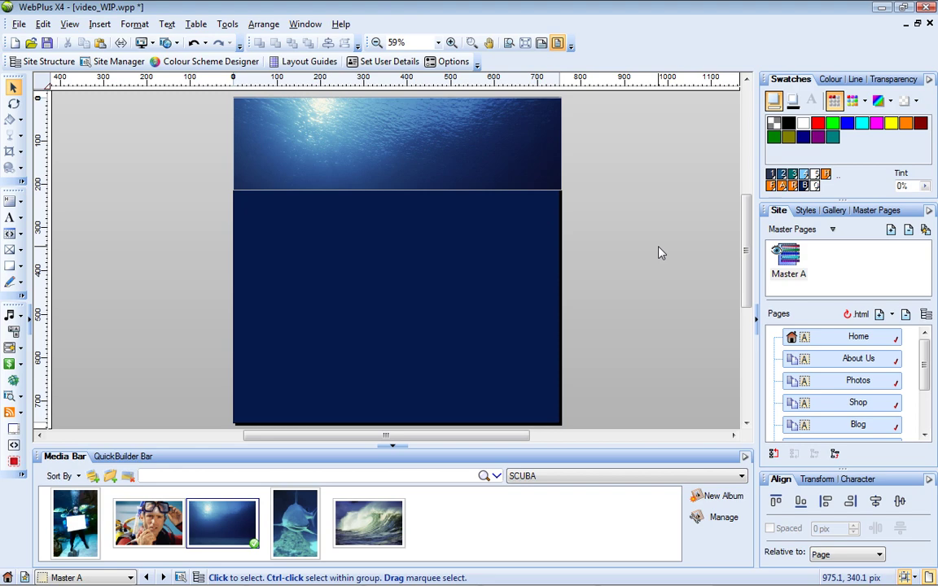
{"action": "left_click", "coordinate": [392, 446]}
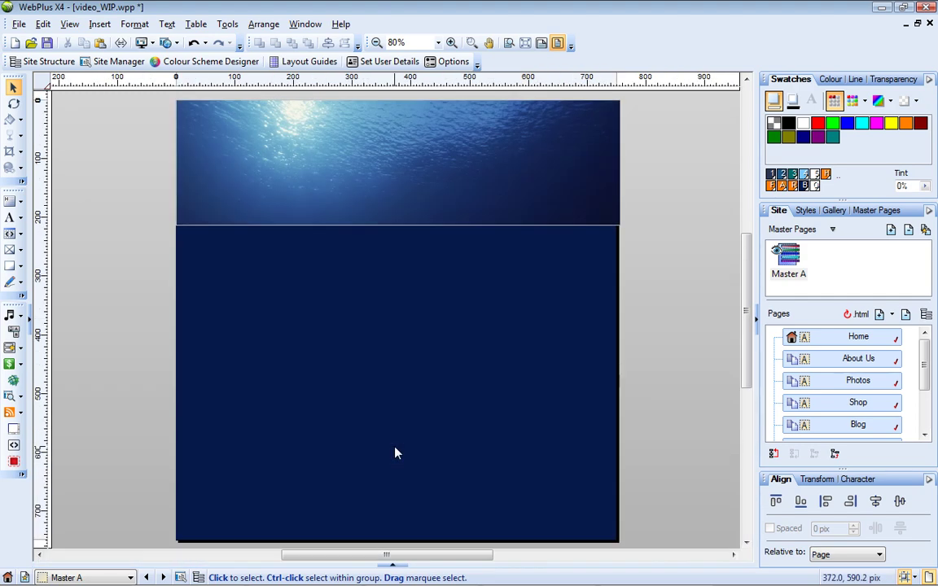
Add 'SCUBA' in Arial Black, enlarged to about 94 pt, across the right of the banner.
{"action": "left_click", "coordinate": [10, 218]}
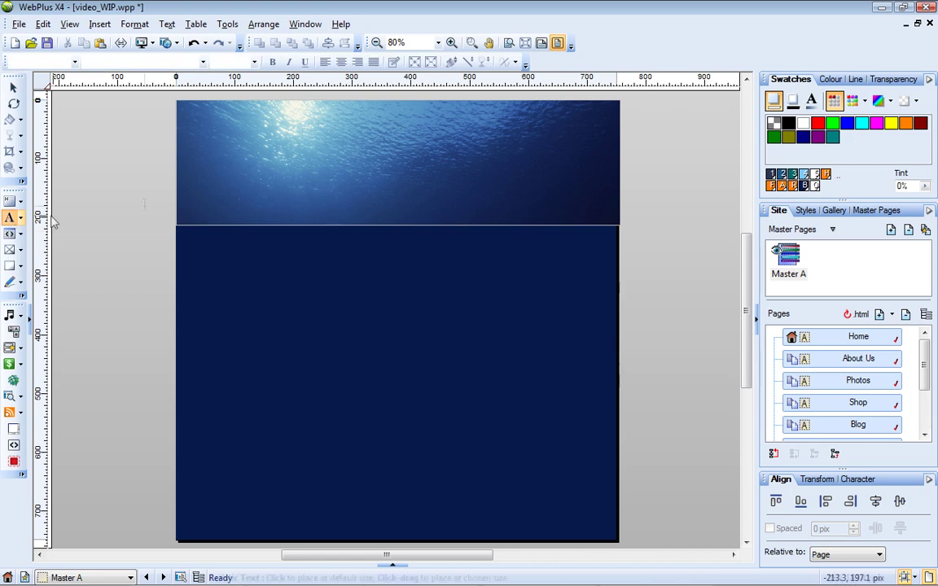
{"action": "left_click", "coordinate": [359, 168]}
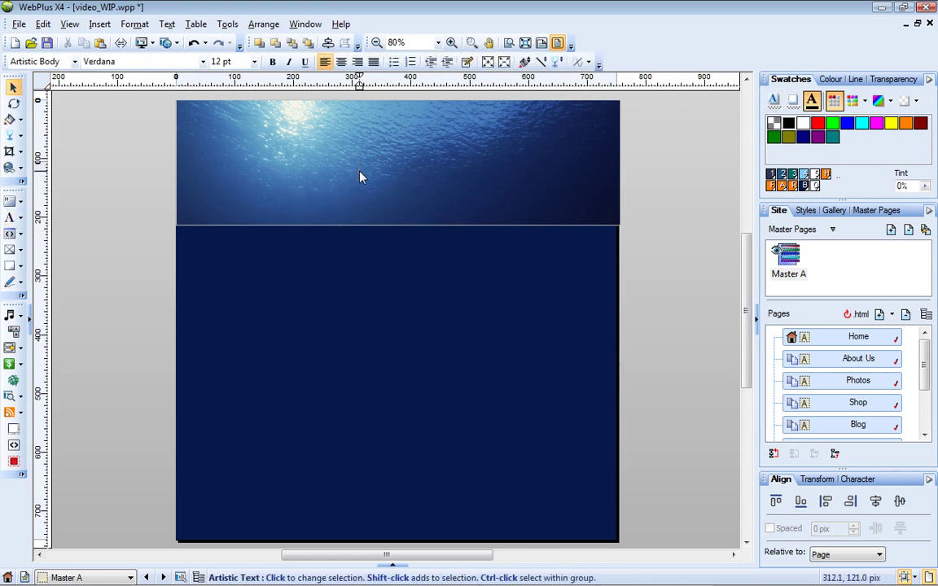
{"action": "left_click", "coordinate": [203, 61]}
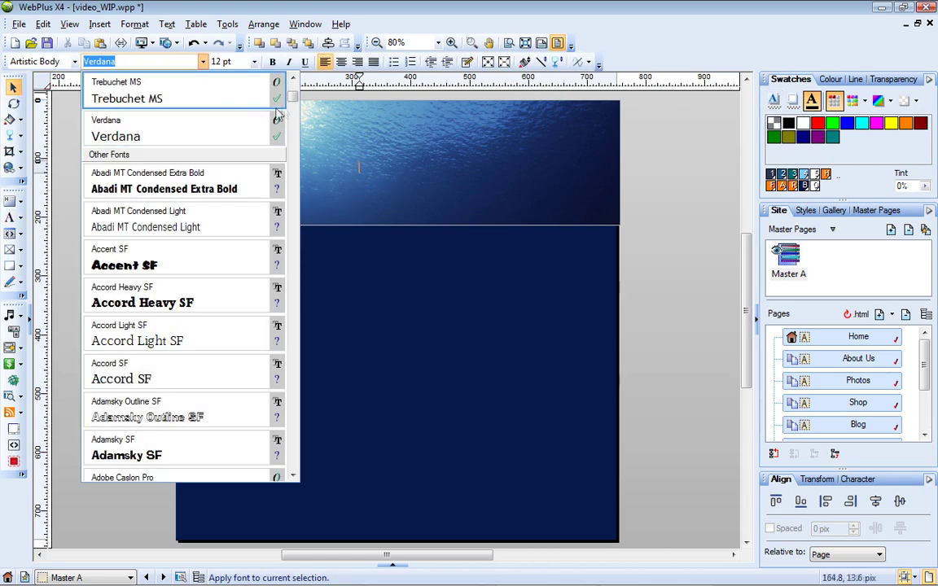
{"action": "scroll", "coordinate": [259, 98], "scroll_direction": "up", "scroll_amount": 3}
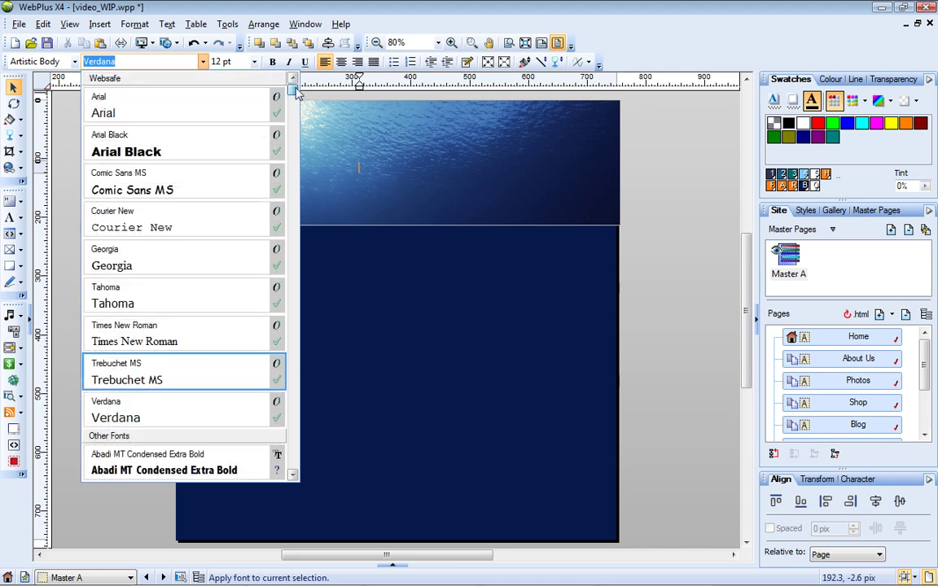
{"action": "left_click", "coordinate": [257, 141]}
{"action": "type", "text": "SCUB"}
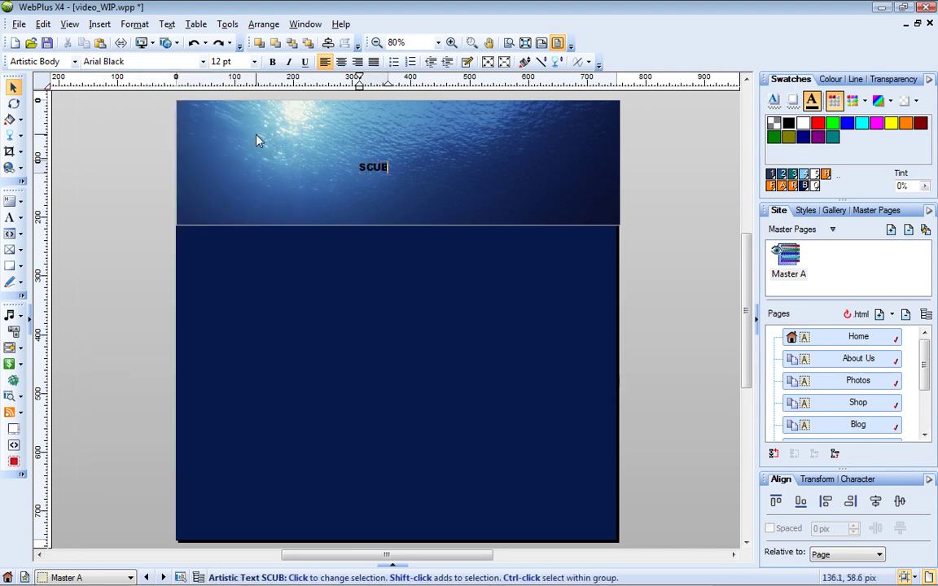
{"action": "type", "text": "A"}
{"action": "key", "text": "Escape"}
{"action": "left_click_drag", "start_coordinate": [397, 173], "coordinate": [557, 237]}
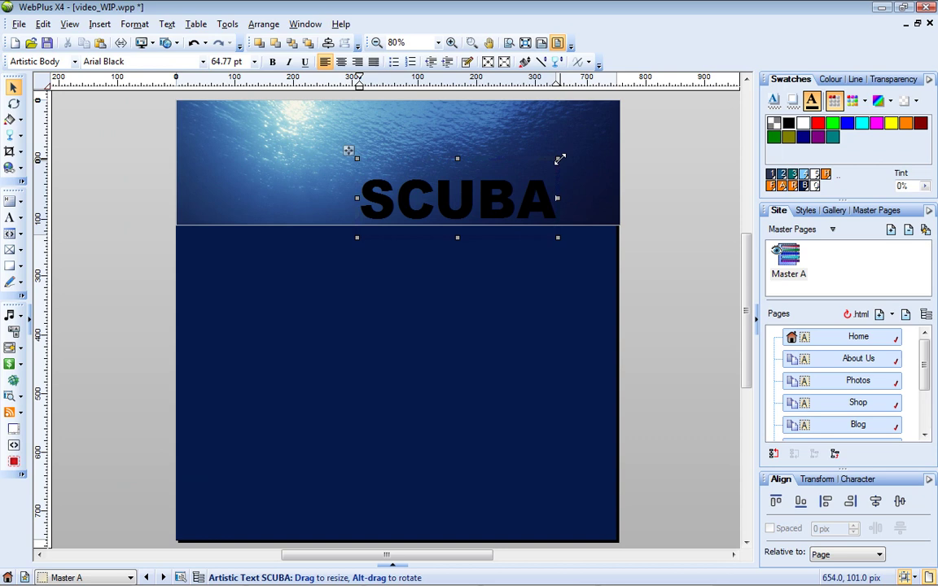
{"action": "left_click_drag", "start_coordinate": [561, 160], "coordinate": [615, 130]}
{"action": "left_click_drag", "start_coordinate": [358, 133], "coordinate": [328, 125]}
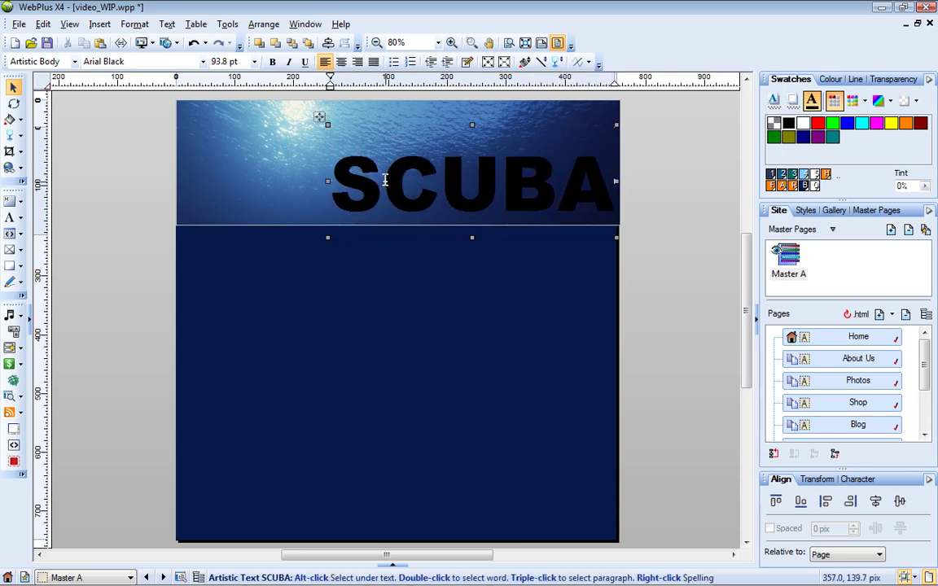
{"action": "left_click_drag", "start_coordinate": [385, 179], "coordinate": [387, 163]}
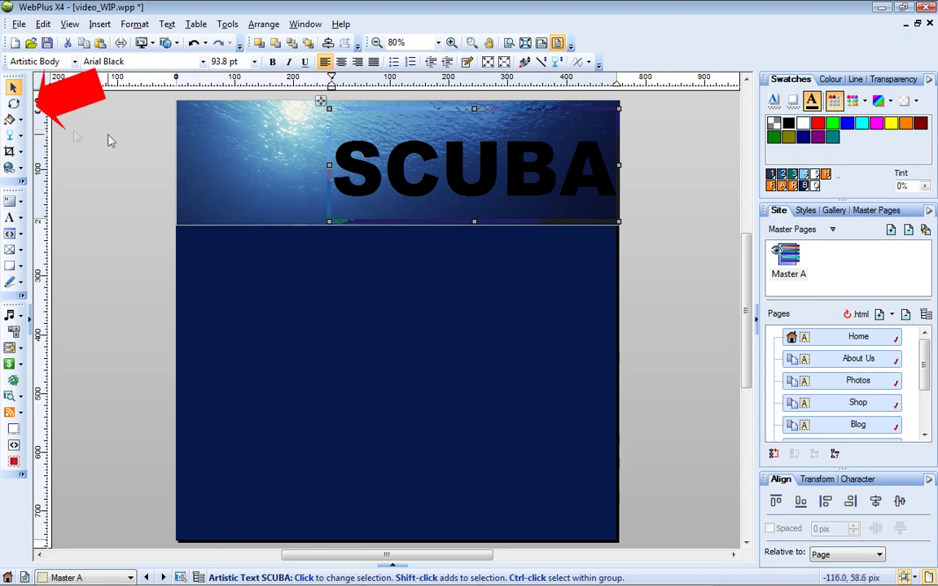
Fill the SCUBA text with a linear gradient from dark blue to pale grey.
{"action": "left_click", "coordinate": [12, 120]}
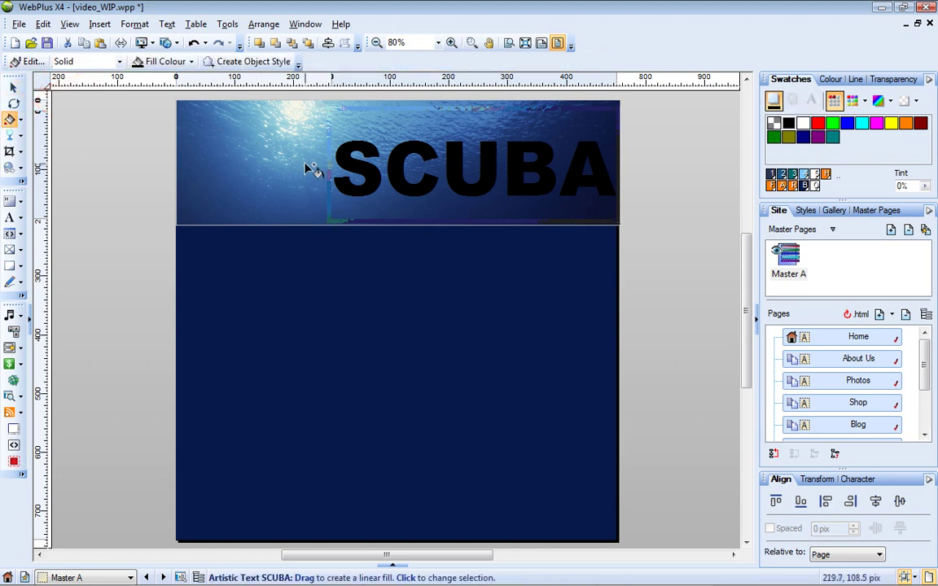
{"action": "left_click_drag", "start_coordinate": [305, 163], "coordinate": [634, 165]}
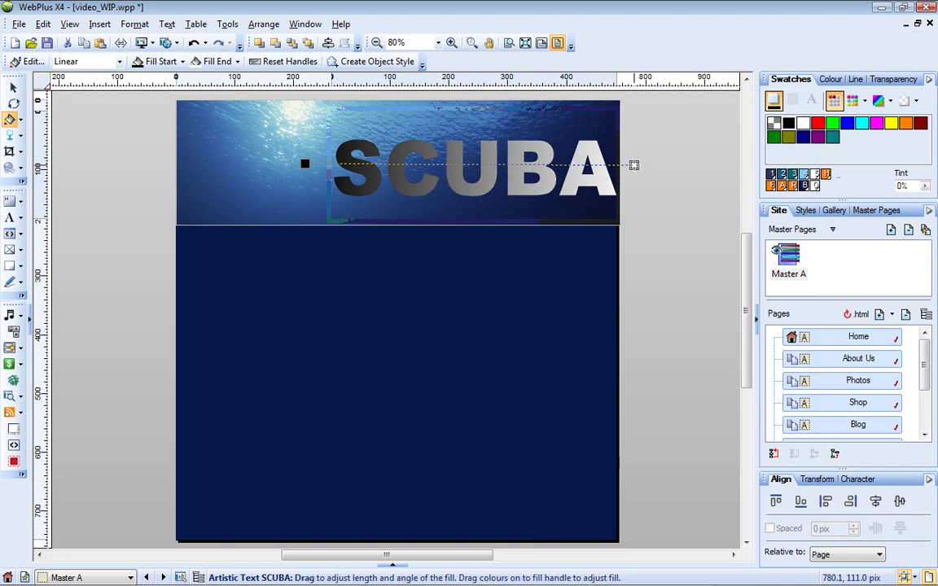
{"action": "left_click", "coordinate": [183, 62]}
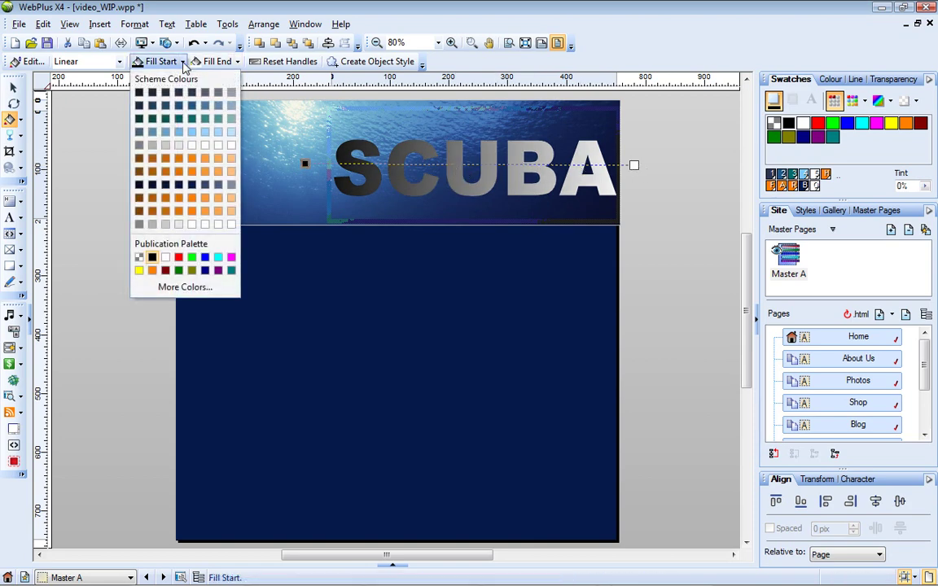
{"action": "left_click", "coordinate": [166, 106]}
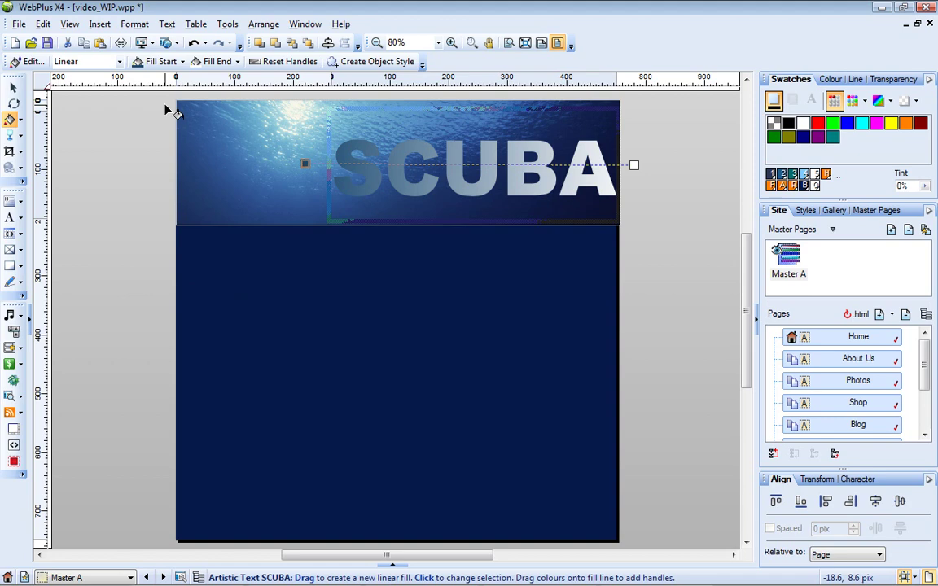
{"action": "left_click", "coordinate": [237, 63]}
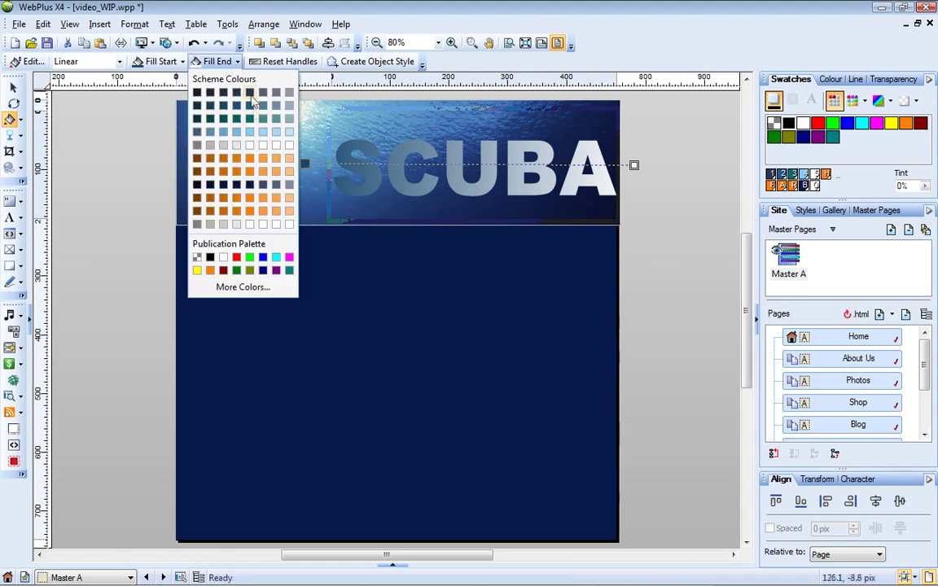
{"action": "left_click", "coordinate": [237, 149]}
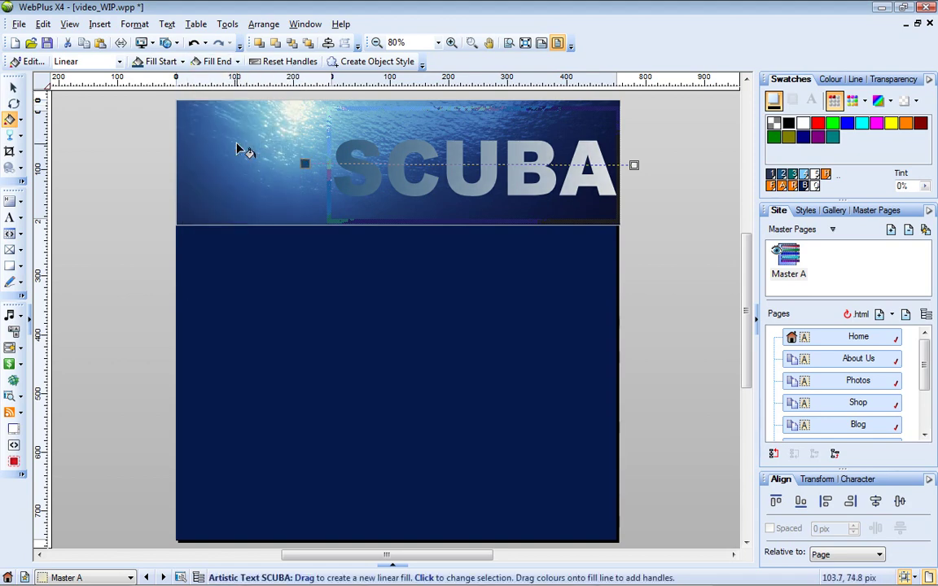
{"action": "left_click", "coordinate": [705, 268]}
Place the Gallery shark silhouette on the banner left of SCUBA and enlarge it.
{"action": "left_click", "coordinate": [832, 211]}
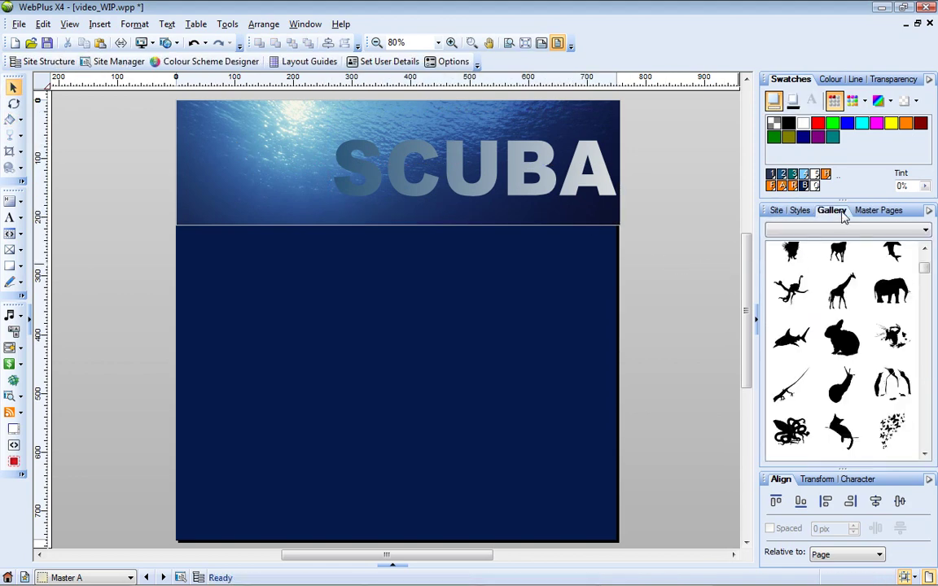
{"action": "left_click_drag", "start_coordinate": [791, 338], "coordinate": [521, 325]}
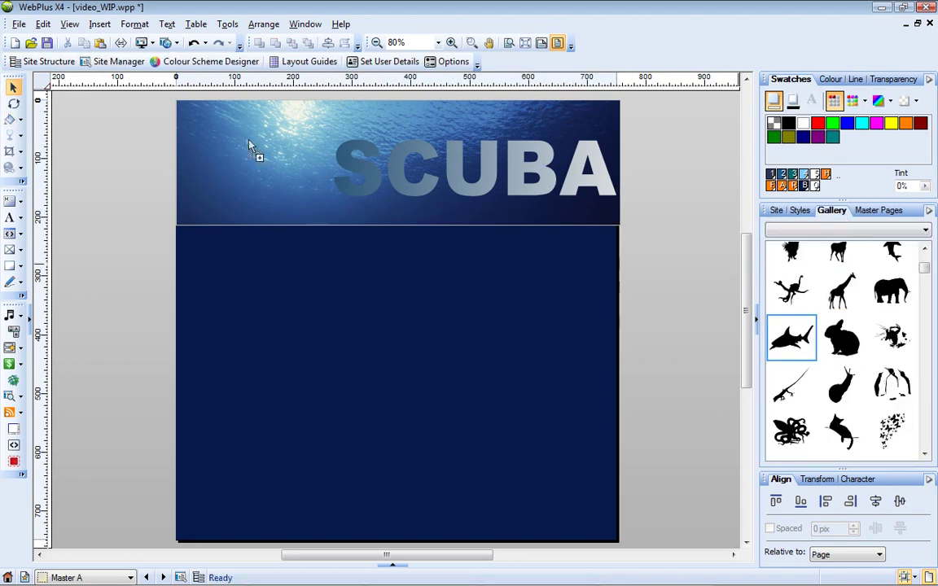
{"action": "left_click_drag", "start_coordinate": [251, 147], "coordinate": [236, 148]}
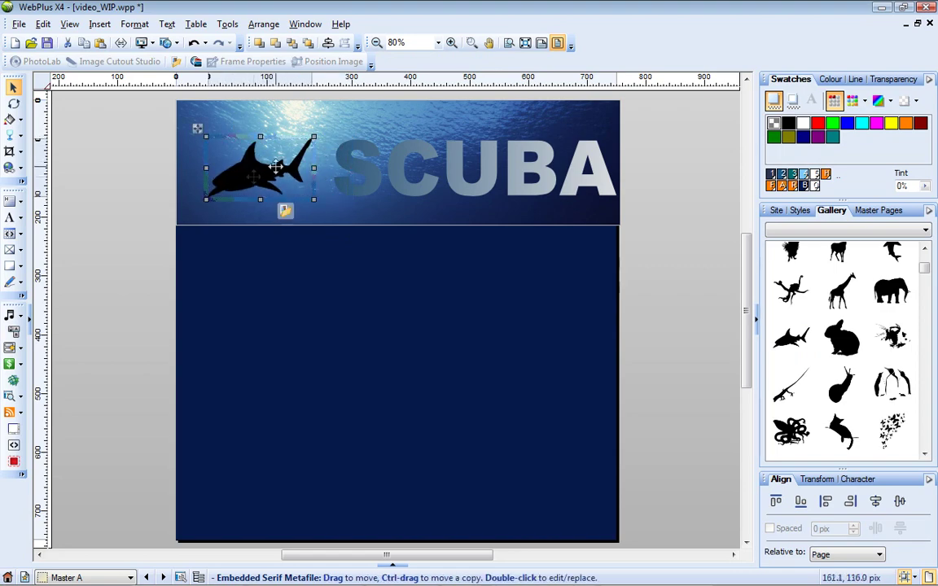
{"action": "left_click_drag", "start_coordinate": [313, 136], "coordinate": [319, 132]}
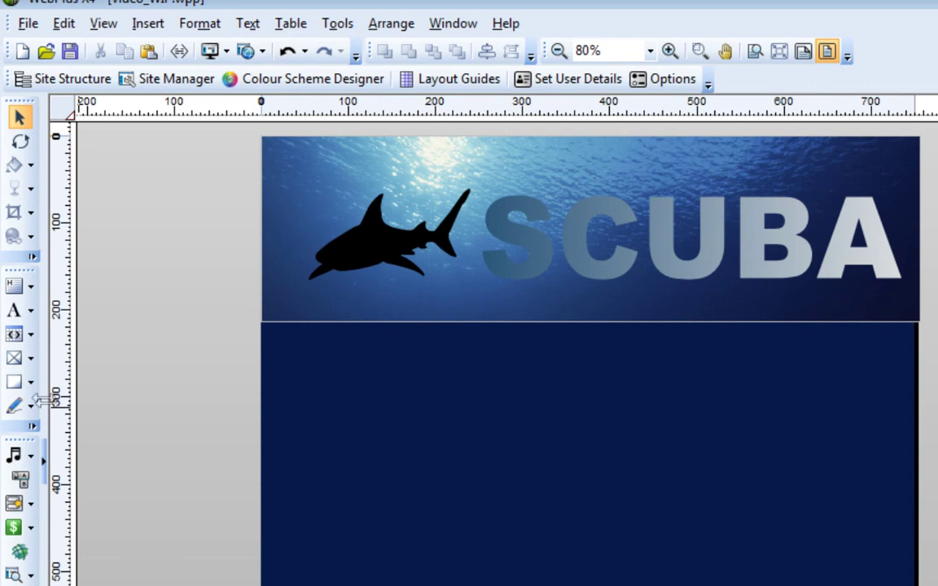
Draw a long rectangle band below the banner, round its ends fully and fill it medium blue.
{"action": "left_click", "coordinate": [30, 385]}
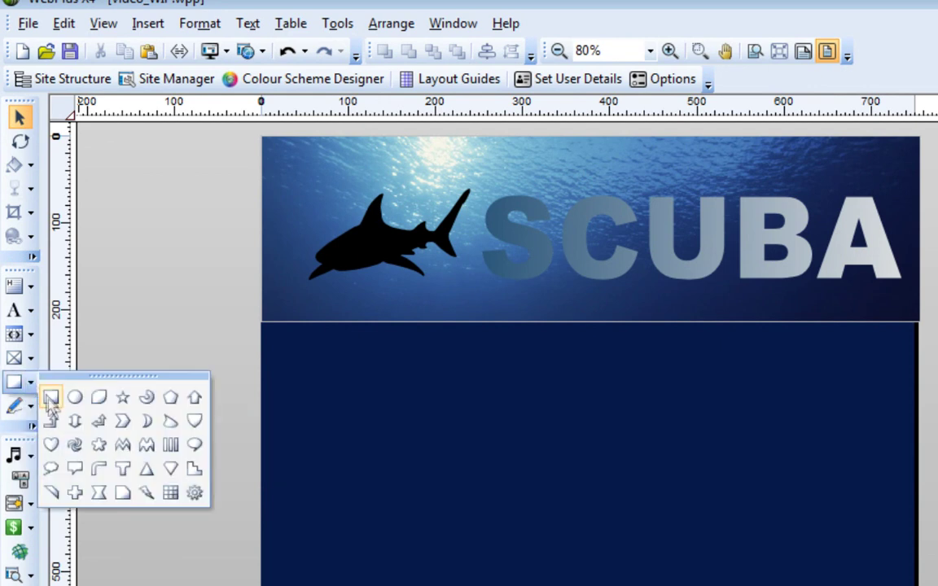
{"action": "left_click", "coordinate": [49, 396]}
{"action": "left_click_drag", "start_coordinate": [261, 323], "coordinate": [921, 359]}
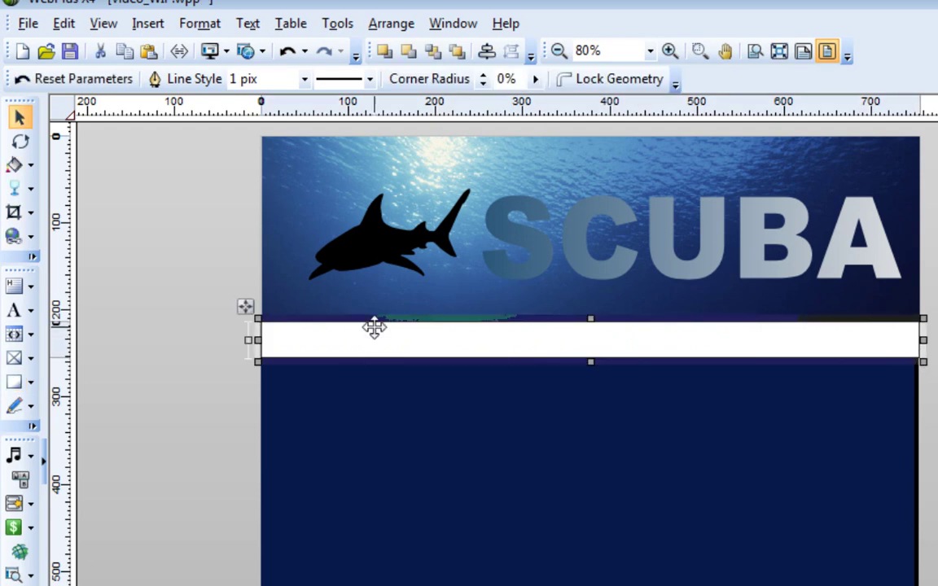
{"action": "left_click_drag", "start_coordinate": [245, 335], "coordinate": [247, 356]}
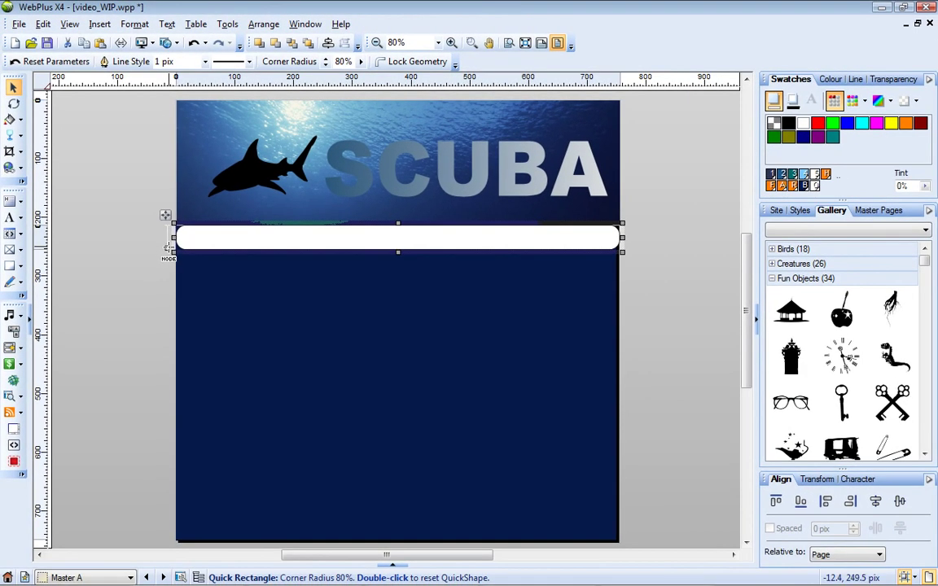
{"action": "left_click", "coordinate": [782, 174]}
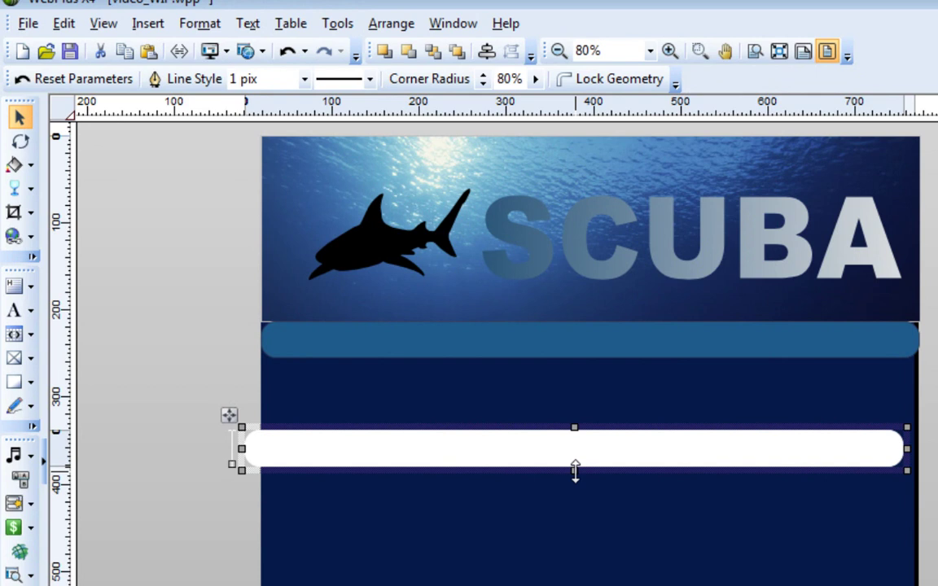
Shape the white copy into a thin highlight strip along the top of the blue band.
{"action": "left_click_drag", "start_coordinate": [575, 471], "coordinate": [884, 444]}
{"action": "left_click_drag", "start_coordinate": [657, 434], "coordinate": [681, 325]}
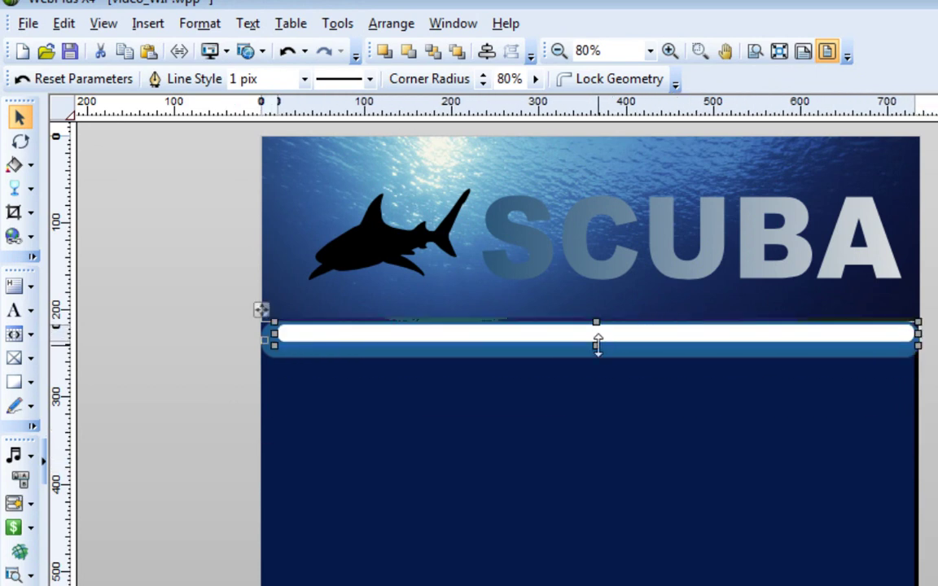
{"action": "left_click_drag", "start_coordinate": [598, 342], "coordinate": [597, 334]}
{"action": "key", "text": "Escape"}
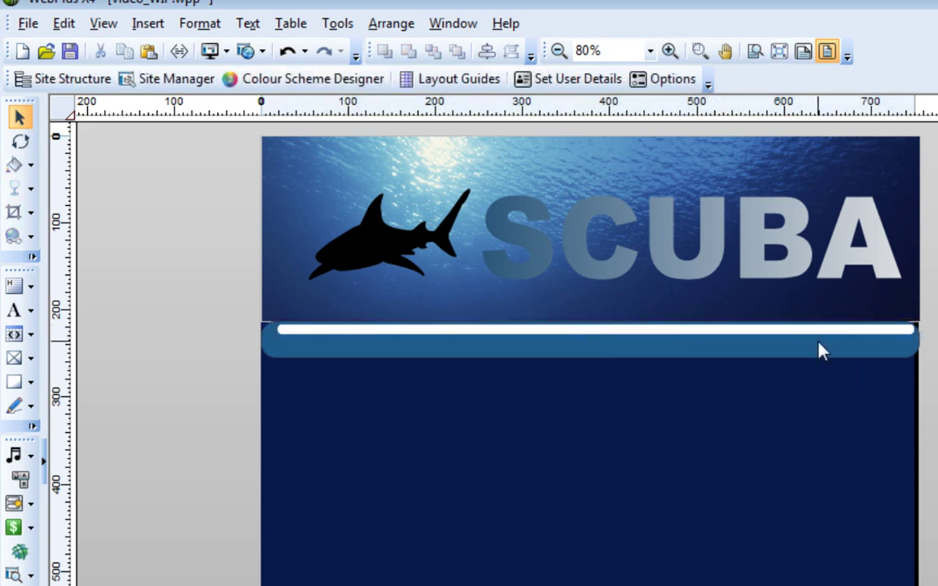
Apply a vertical pale-to-blue linear gradient fill to the blue rounded band.
{"action": "left_click", "coordinate": [619, 353]}
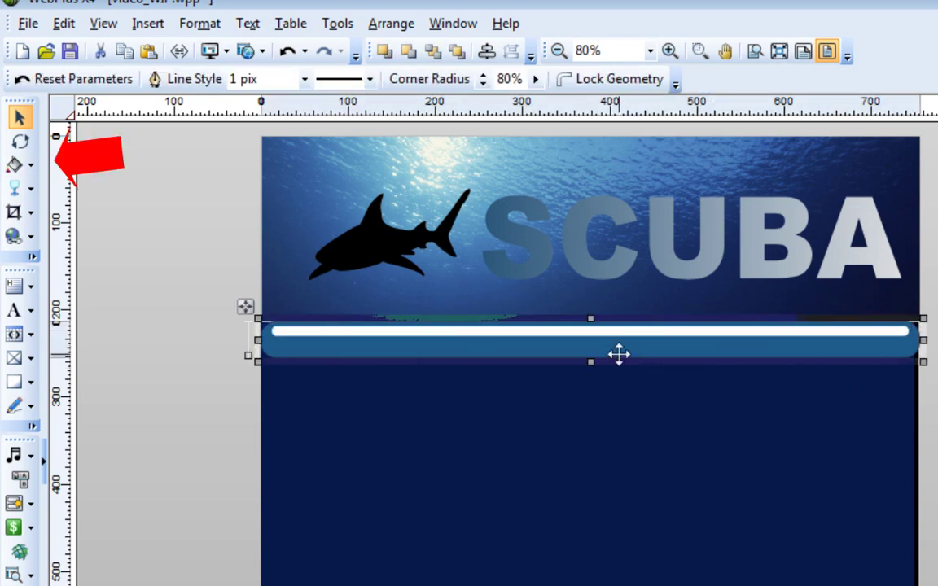
{"action": "left_click", "coordinate": [13, 165]}
{"action": "left_click_drag", "start_coordinate": [591, 377], "coordinate": [586, 311]}
{"action": "left_click_drag", "start_coordinate": [587, 375], "coordinate": [586, 363]}
{"action": "key", "text": "Escape"}
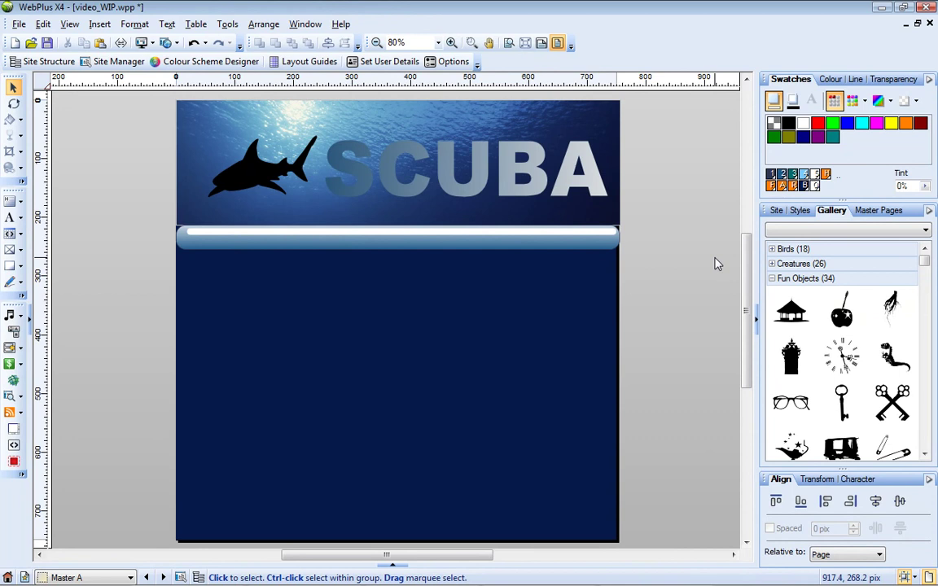
Add a Basic (JavaScript) navigation bar using the third preset look.
{"action": "left_click", "coordinate": [15, 333]}
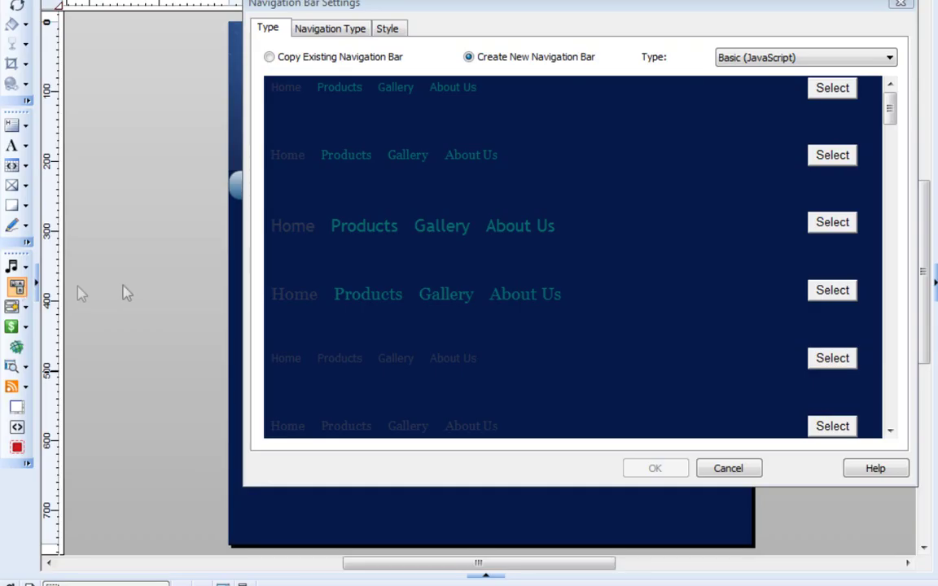
{"action": "left_click", "coordinate": [891, 59]}
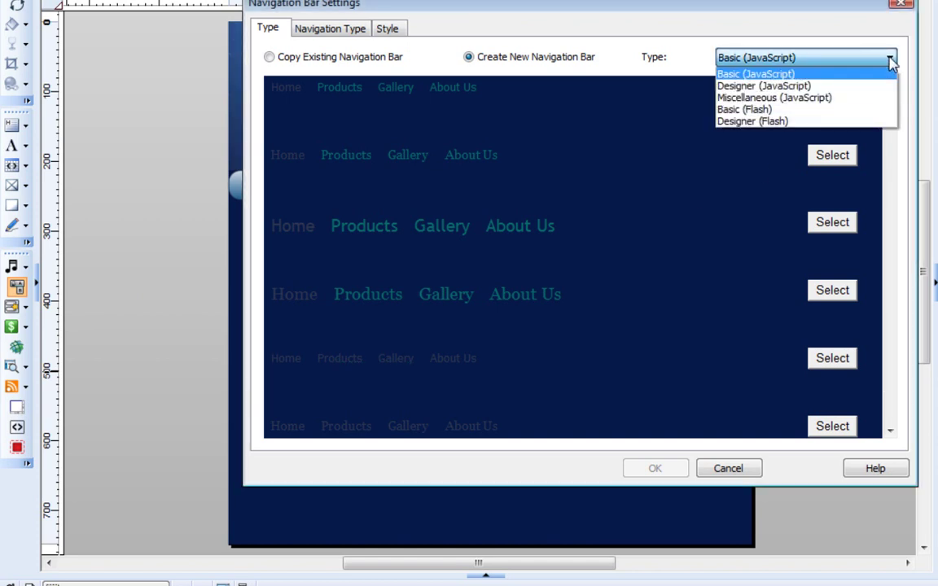
{"action": "left_click", "coordinate": [892, 61]}
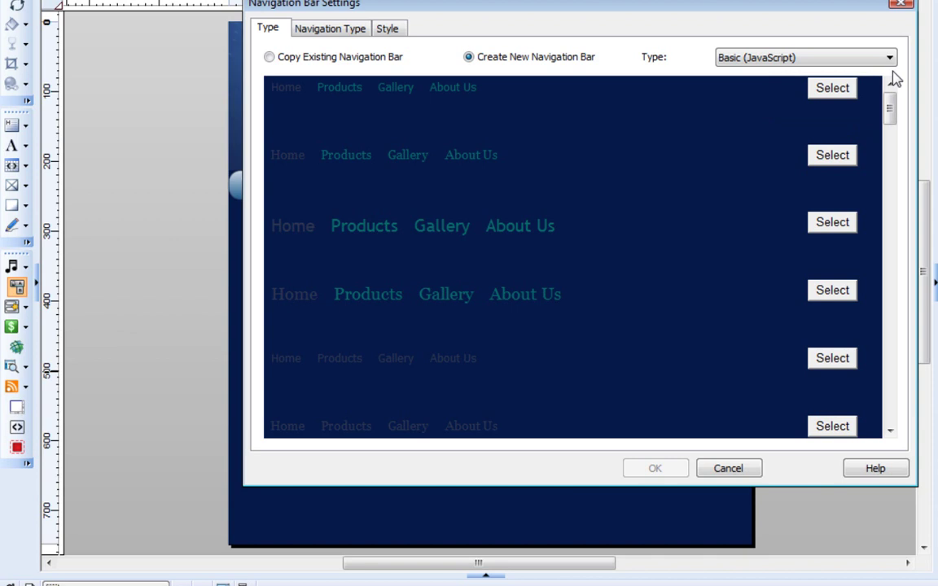
{"action": "left_click", "coordinate": [834, 225]}
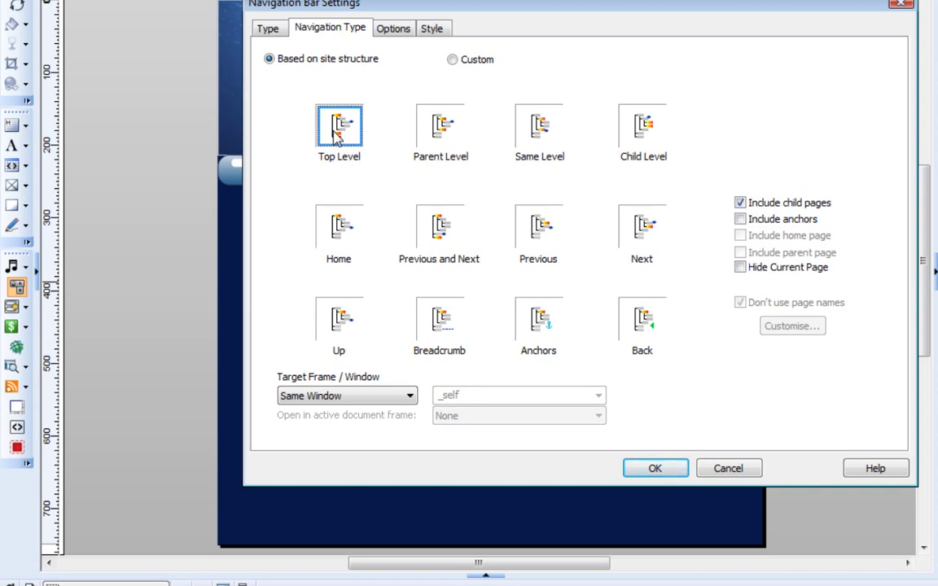
Set the ordinary link text style to white colour and Bold weight.
{"action": "left_click", "coordinate": [440, 30]}
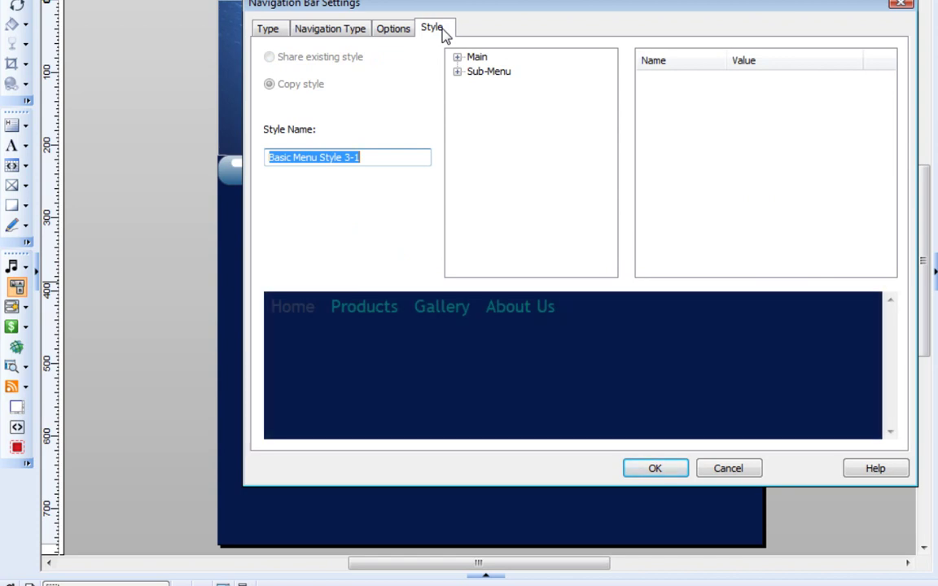
{"action": "left_click", "coordinate": [457, 57]}
{"action": "left_click", "coordinate": [493, 72]}
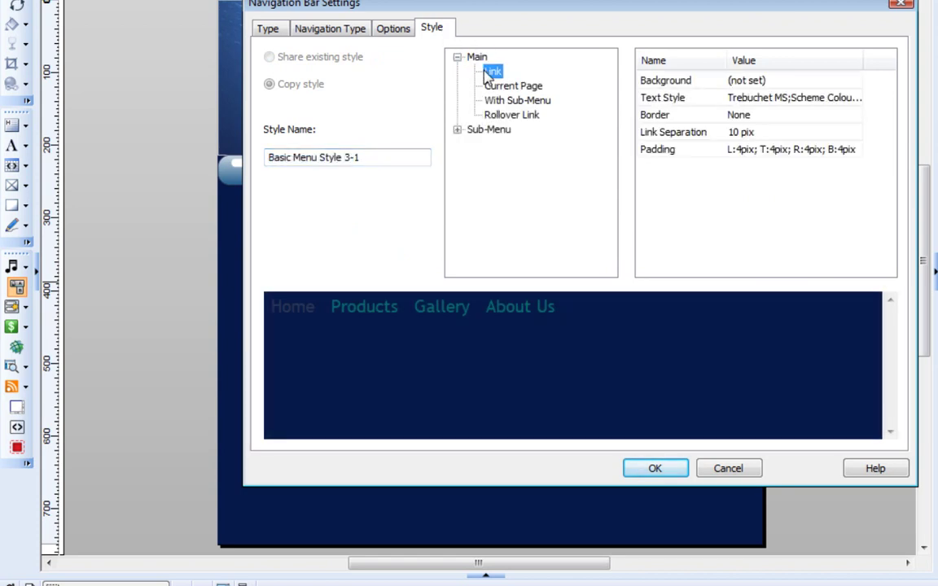
{"action": "left_click", "coordinate": [701, 99]}
{"action": "left_click", "coordinate": [701, 98]}
{"action": "left_click", "coordinate": [558, 84]}
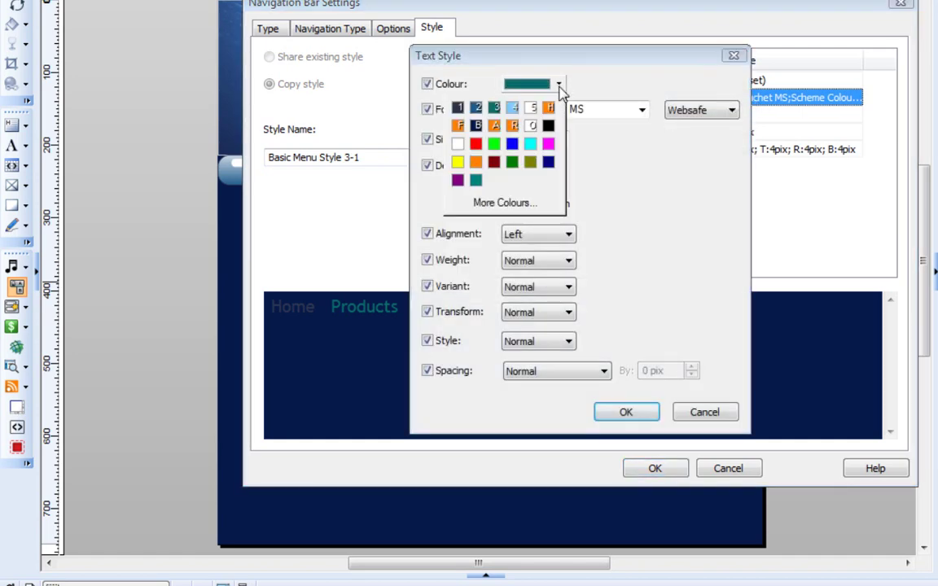
{"action": "left_click", "coordinate": [533, 109]}
{"action": "left_click", "coordinate": [568, 260]}
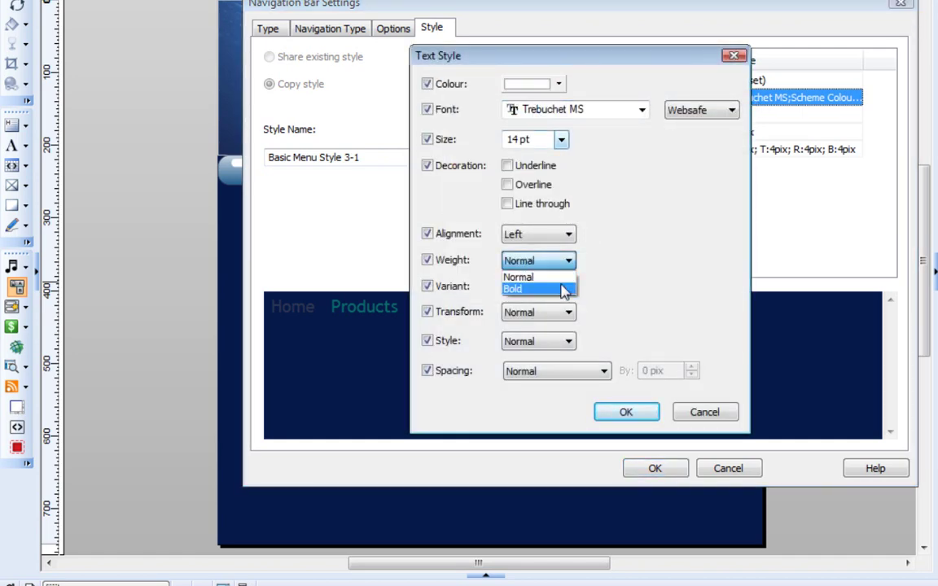
{"action": "left_click", "coordinate": [565, 289]}
{"action": "left_click", "coordinate": [628, 412]}
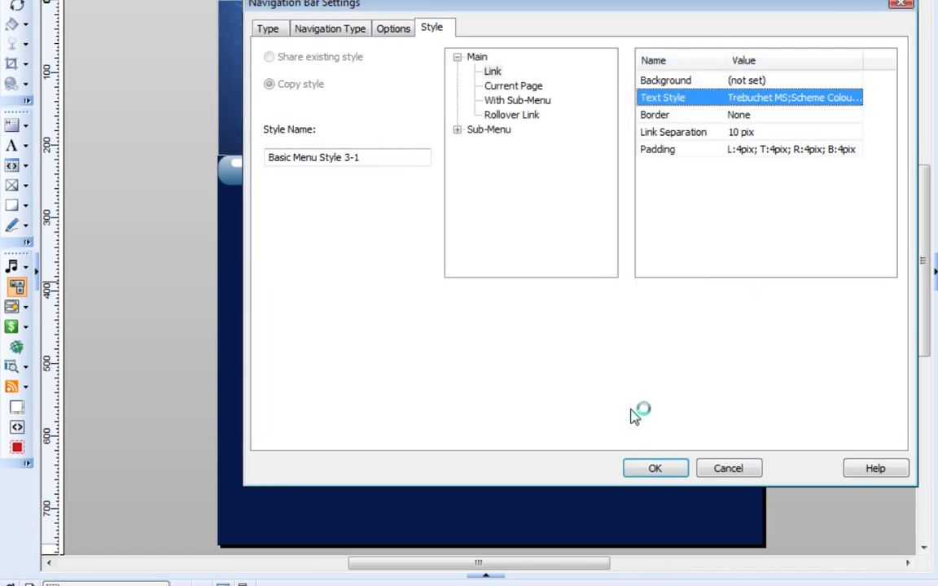
Make the current page link text orange and apply the navigation bar settings.
{"action": "left_click", "coordinate": [521, 87]}
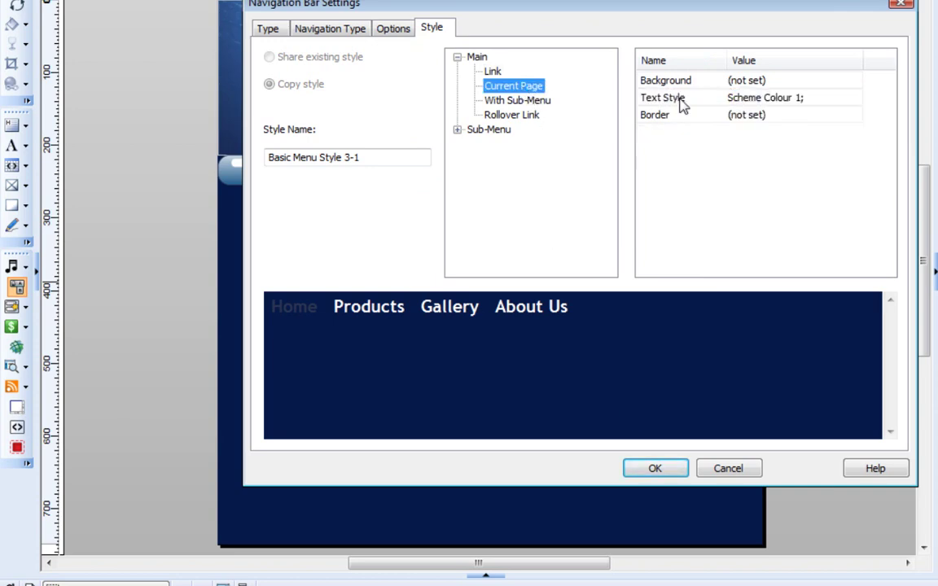
{"action": "double_click", "coordinate": [683, 105]}
{"action": "left_click", "coordinate": [559, 86]}
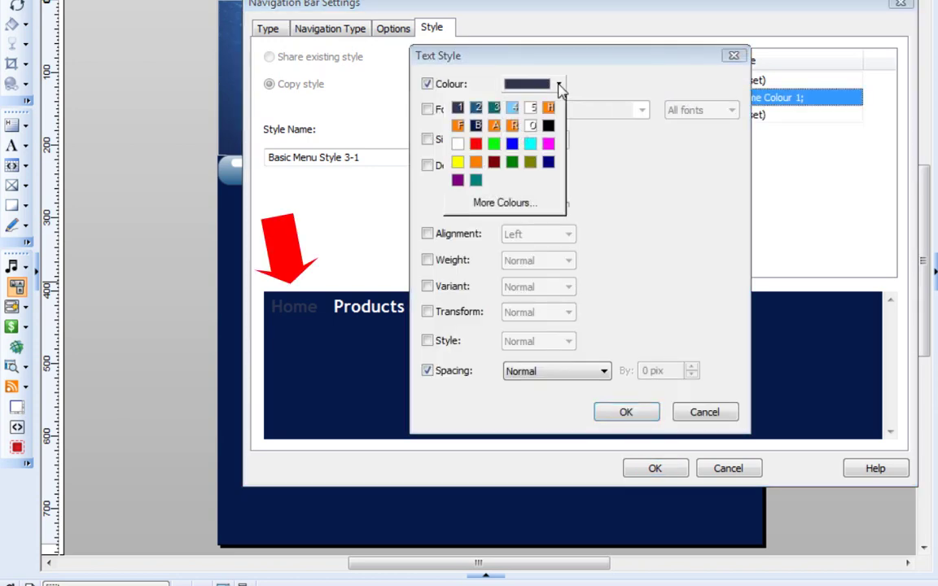
{"action": "left_click", "coordinate": [548, 106]}
{"action": "left_click", "coordinate": [626, 412]}
{"action": "left_click", "coordinate": [513, 101]}
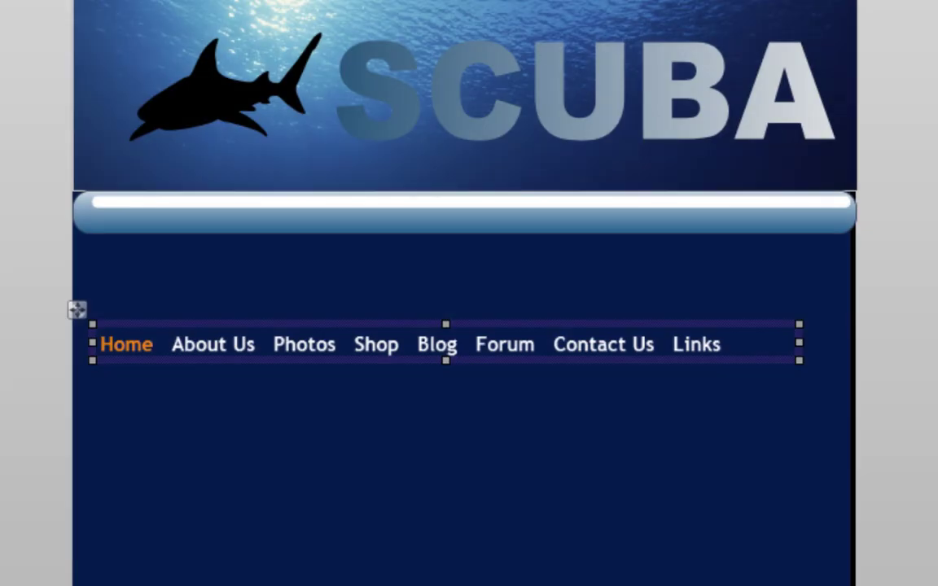
Drag the navigation bar up onto the glossy rounded bar beneath the SCUBA banner.
{"action": "left_click_drag", "start_coordinate": [412, 323], "coordinate": [408, 197]}
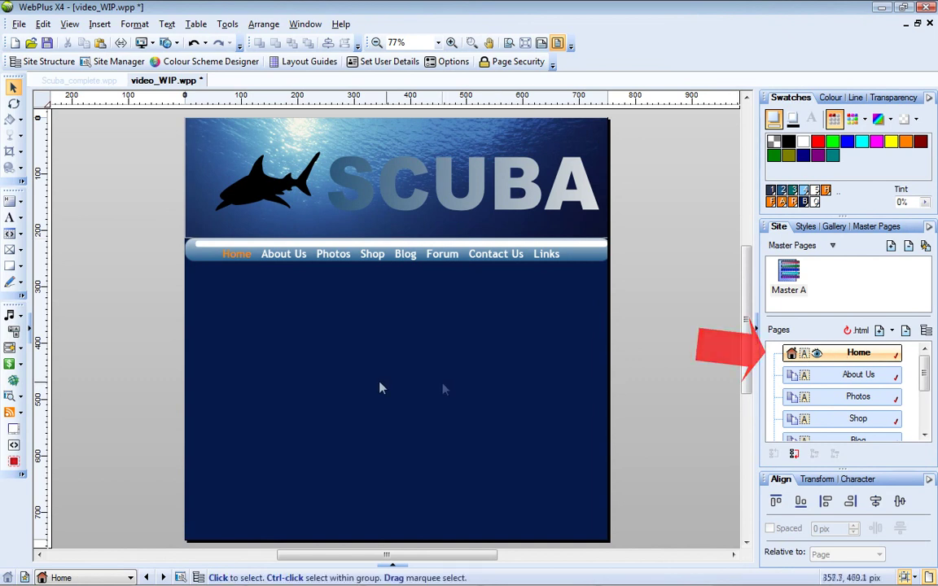
Draw a tall picture frame below the navigation bar and place diver.jpg from the Media Bar in it.
{"action": "left_click", "coordinate": [9, 250]}
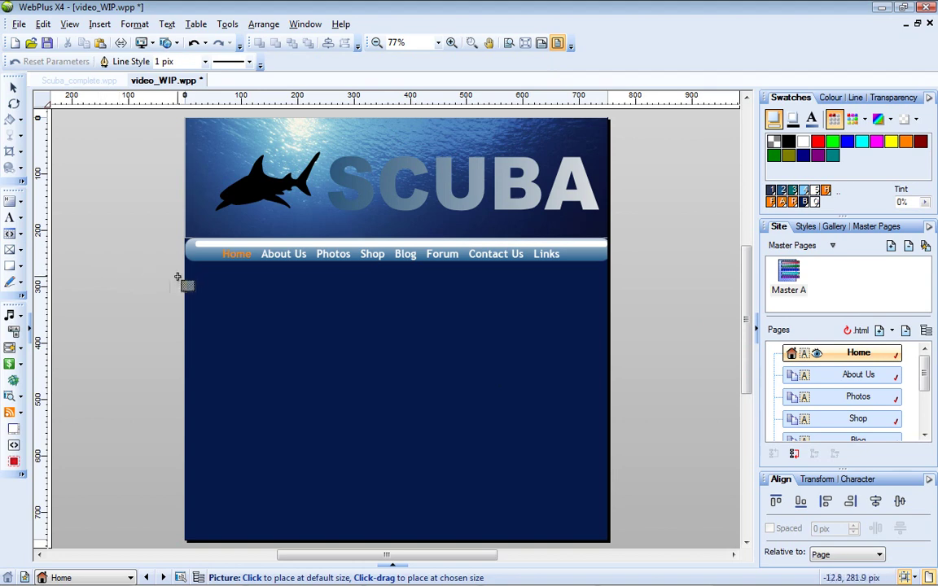
{"action": "left_click_drag", "start_coordinate": [194, 278], "coordinate": [343, 520]}
{"action": "left_click", "coordinate": [393, 564]}
{"action": "left_click_drag", "start_coordinate": [75, 518], "coordinate": [255, 370]}
{"action": "left_click", "coordinate": [534, 383]}
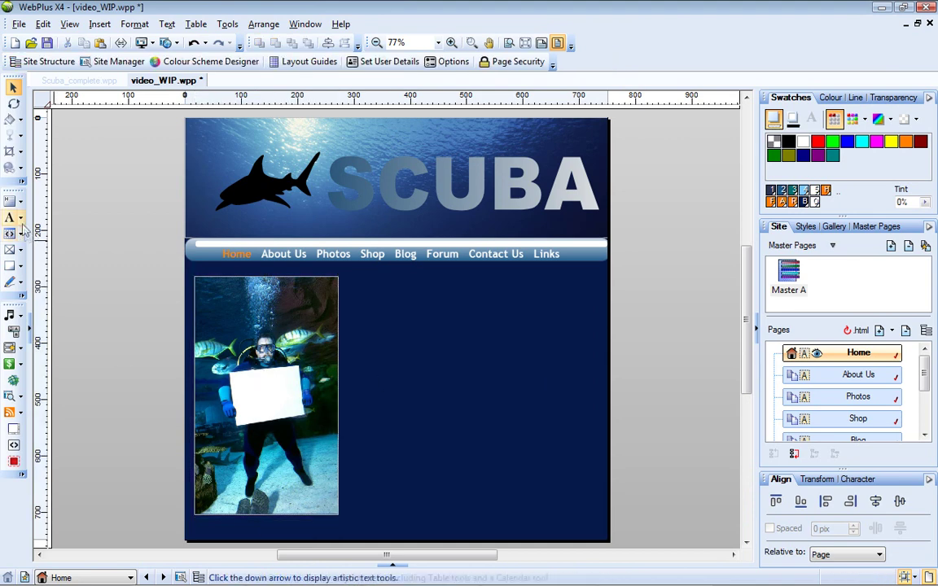
Add bold artistic text 'Welcome!' on the diver's sign, sized to fit.
{"action": "left_click", "coordinate": [9, 218]}
{"action": "left_click", "coordinate": [235, 388]}
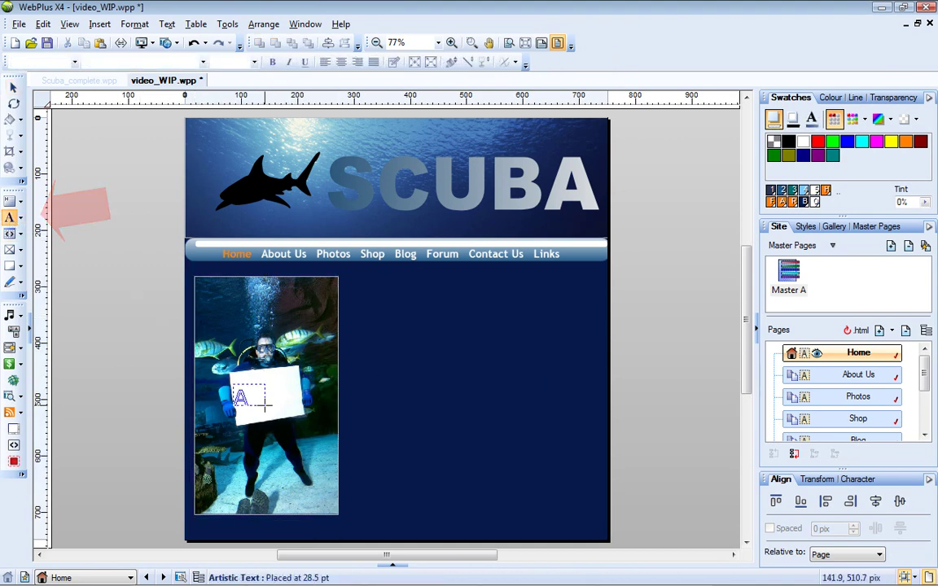
{"action": "type", "text": "Welcome!"}
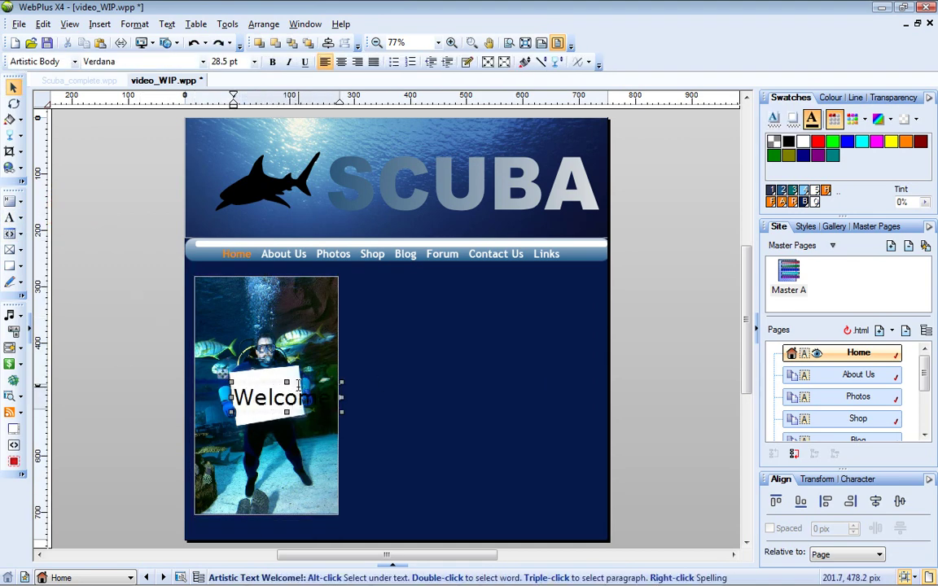
{"action": "left_click_drag", "start_coordinate": [332, 395], "coordinate": [237, 401]}
{"action": "left_click", "coordinate": [272, 62]}
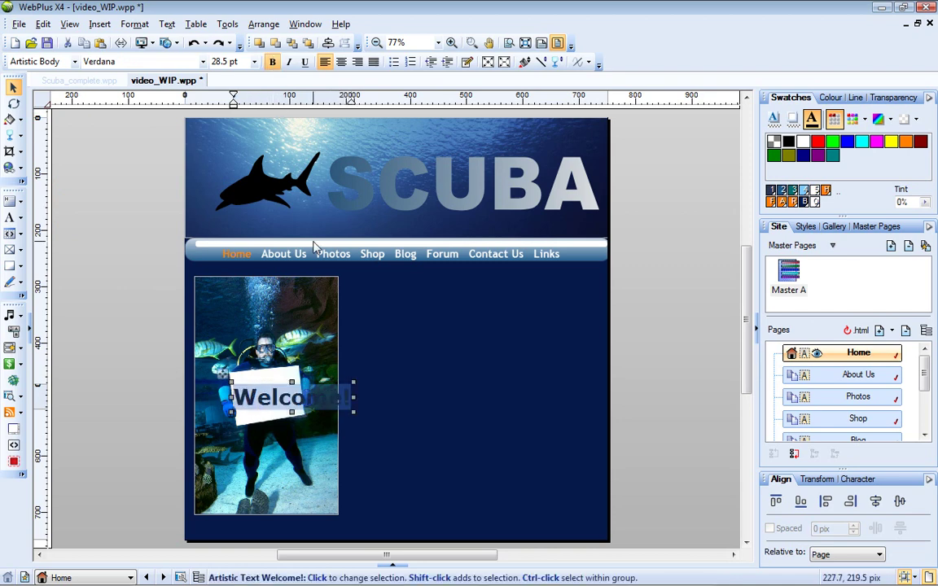
{"action": "left_click_drag", "start_coordinate": [351, 410], "coordinate": [307, 402]}
{"action": "left_click", "coordinate": [708, 400]}
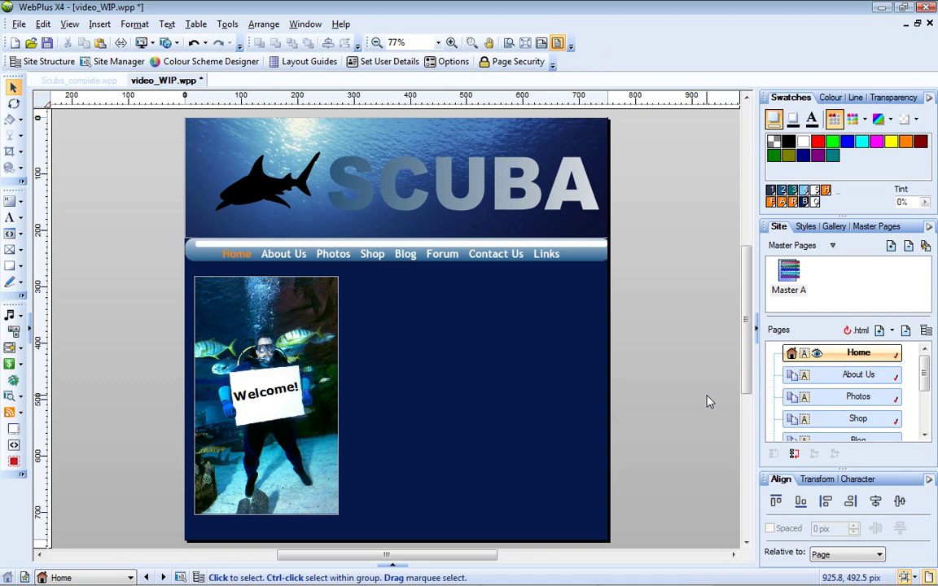
Draw an HTML text frame right of the photo with white Heading 2 text 'Welcome to Scuba!'.
{"action": "left_click", "coordinate": [20, 201]}
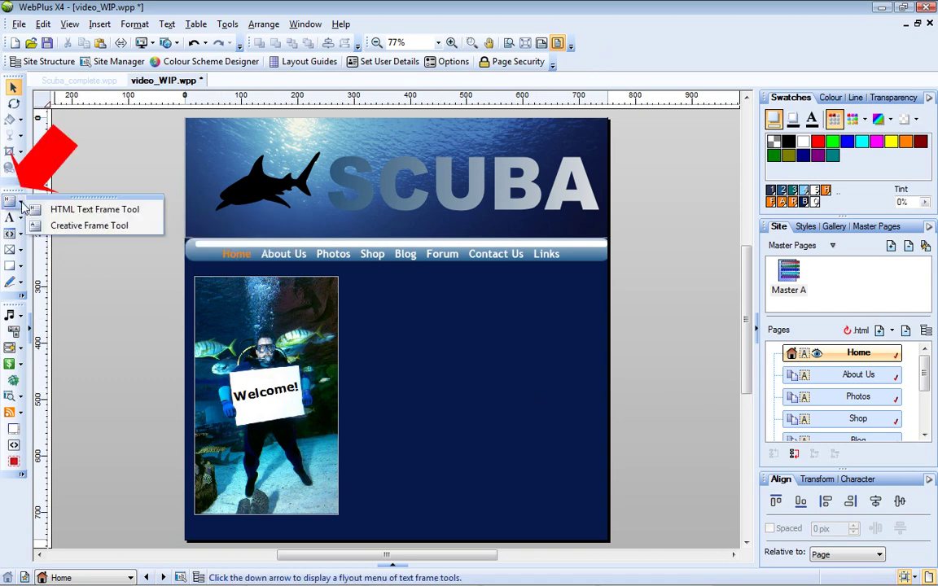
{"action": "left_click", "coordinate": [54, 209]}
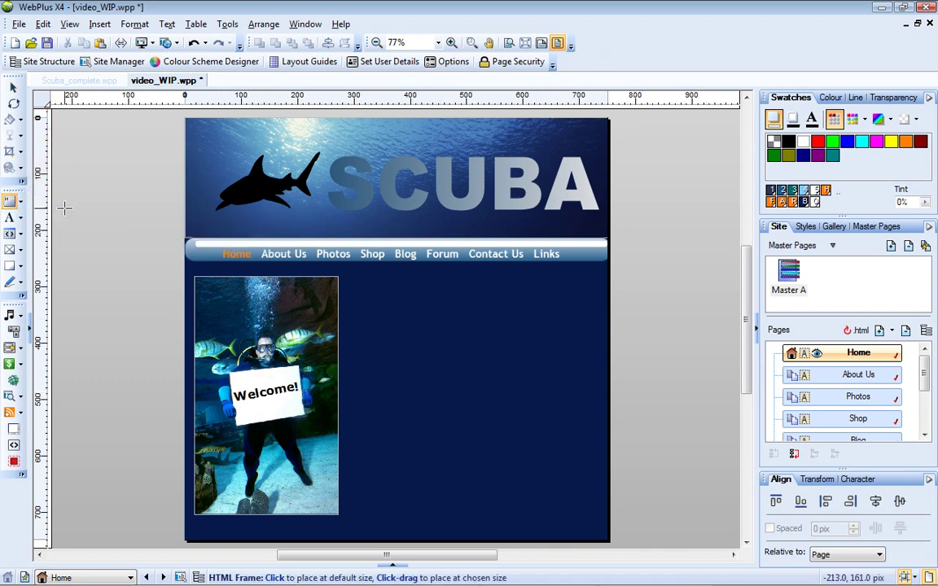
{"action": "left_click_drag", "start_coordinate": [352, 278], "coordinate": [598, 518]}
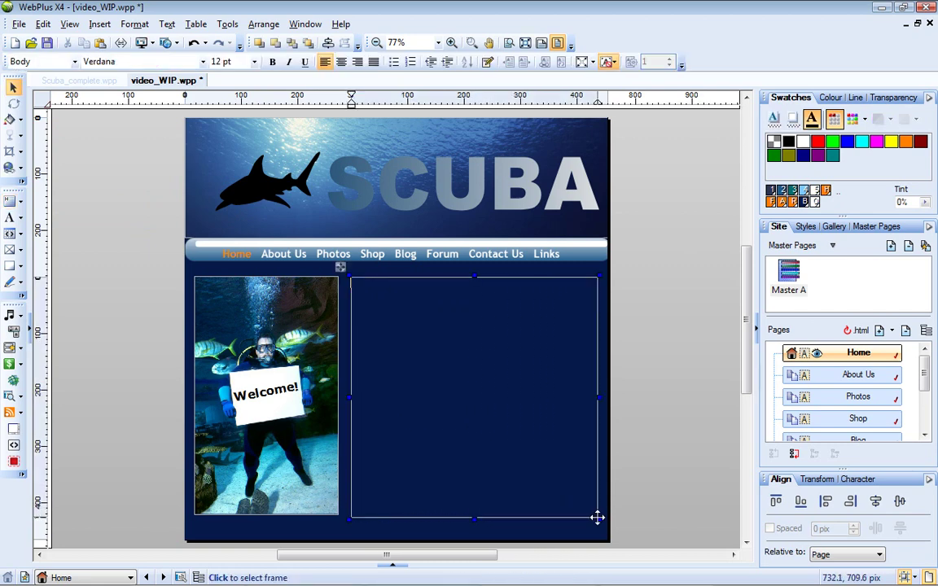
{"action": "left_click", "coordinate": [74, 61]}
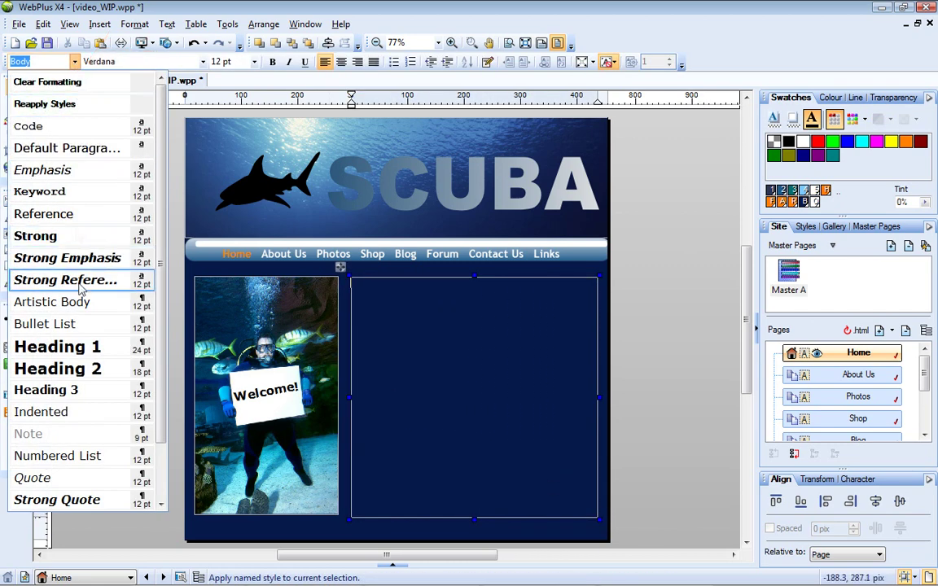
{"action": "left_click", "coordinate": [96, 369]}
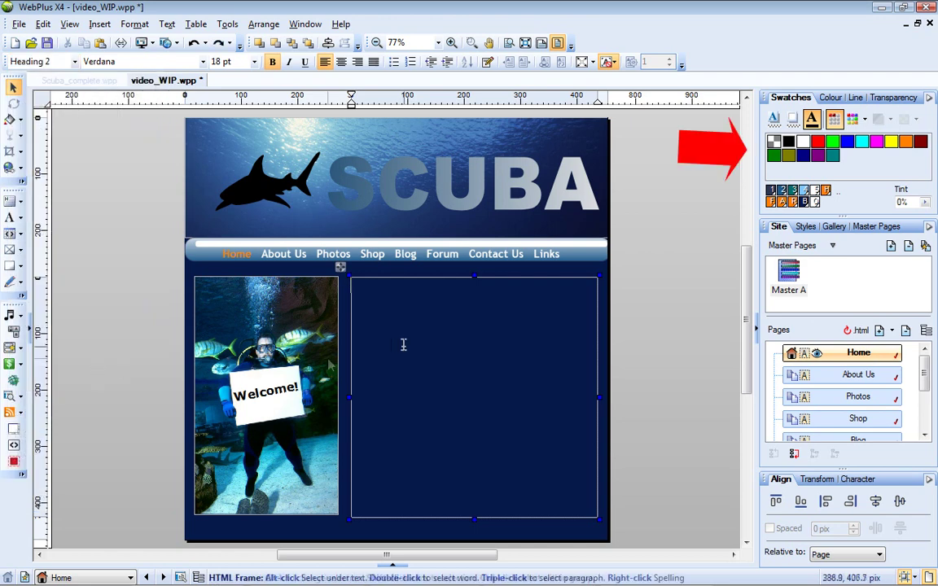
{"action": "left_click", "coordinate": [804, 143]}
{"action": "type", "text": "Wel"}
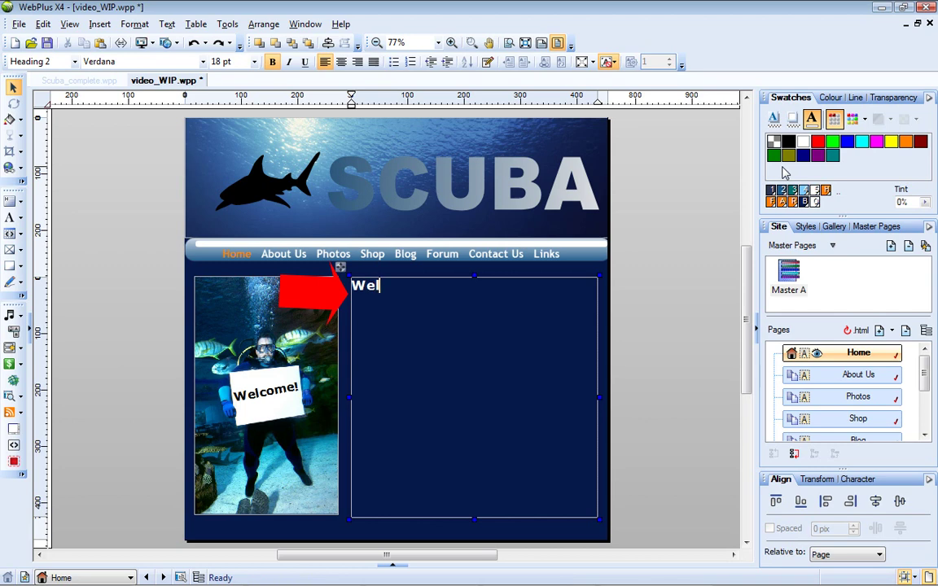
{"action": "type", "text": "come to Scuba"}
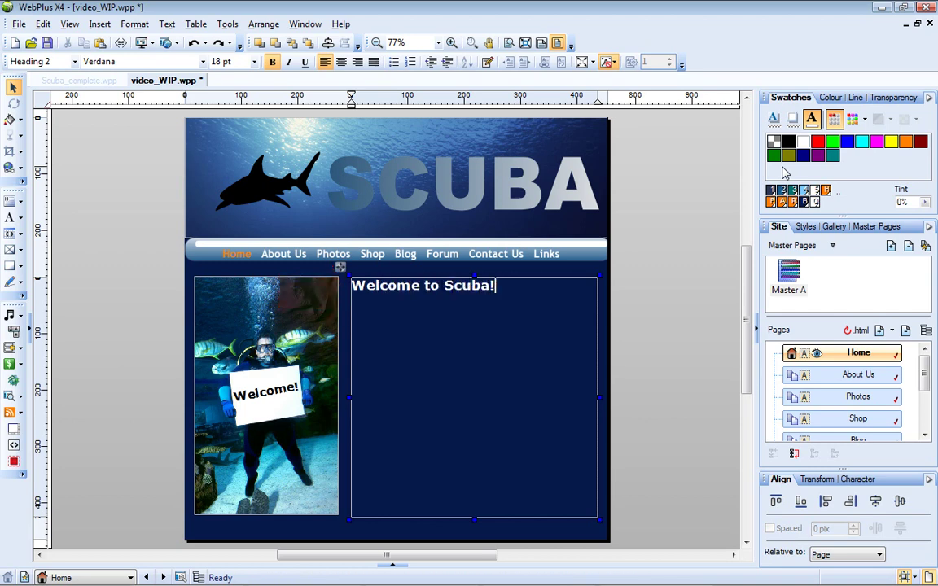
{"action": "type", "text": "!"}
{"action": "key", "text": "Return"}
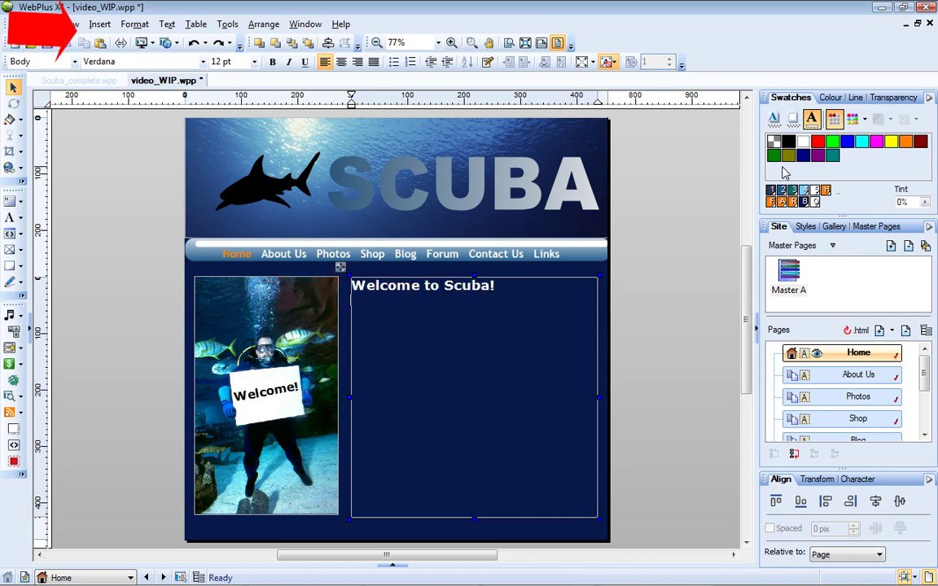
Fill the welcome frame with placeholder text from the Insert menu.
{"action": "left_click", "coordinate": [99, 23]}
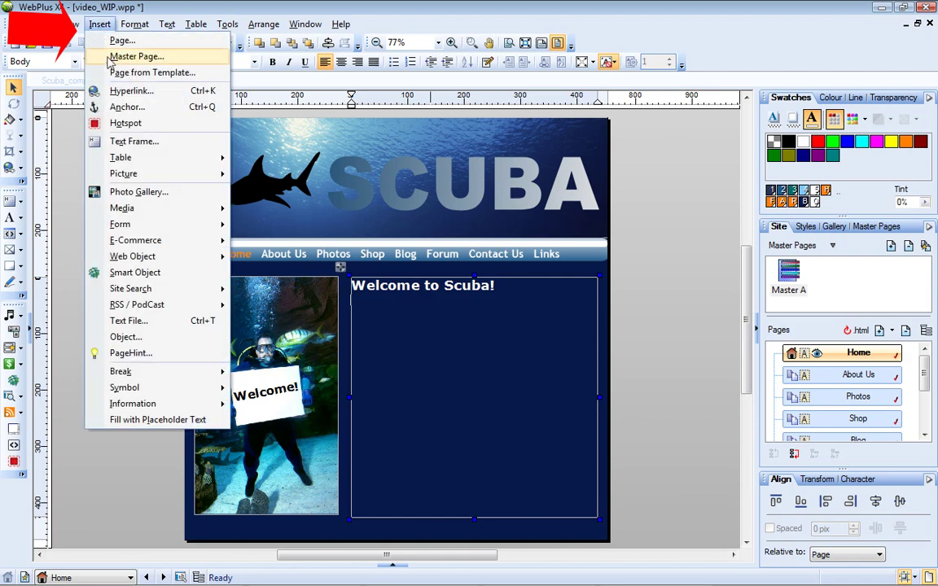
{"action": "left_click", "coordinate": [171, 420]}
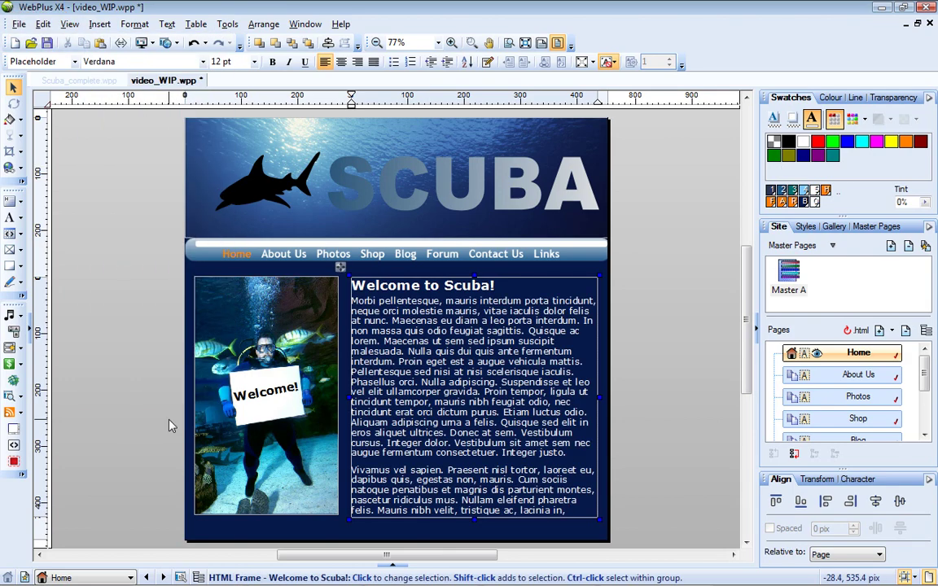